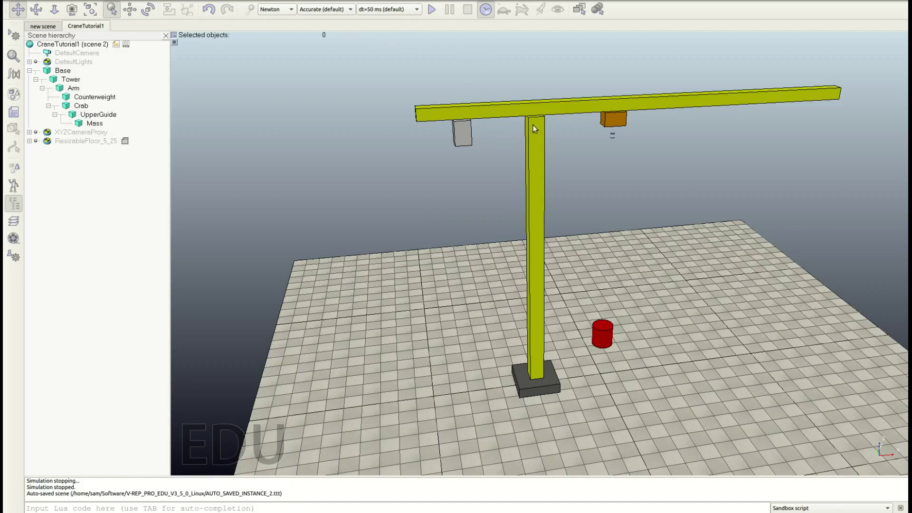
# Run the crane simulation, inspect the fallen tower and the base, and stop the simulation.
pyautogui.click(435, 12)
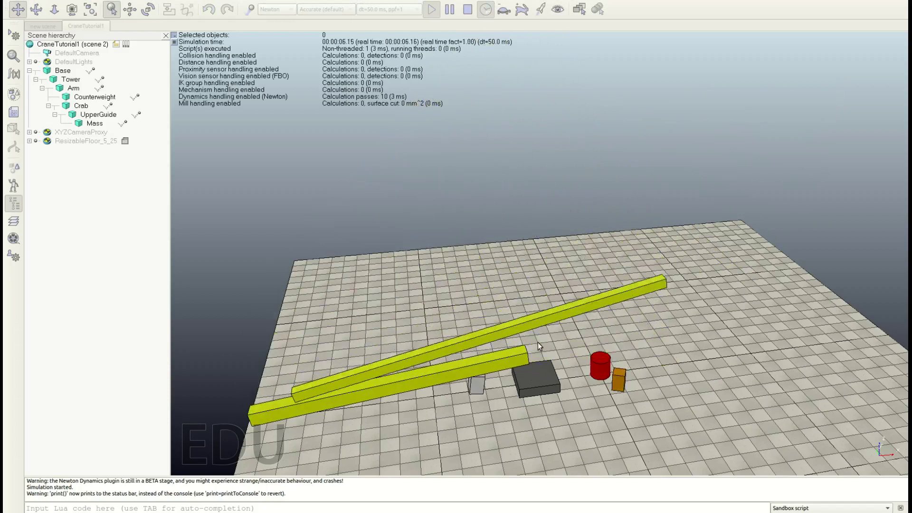
pyautogui.click(506, 357)
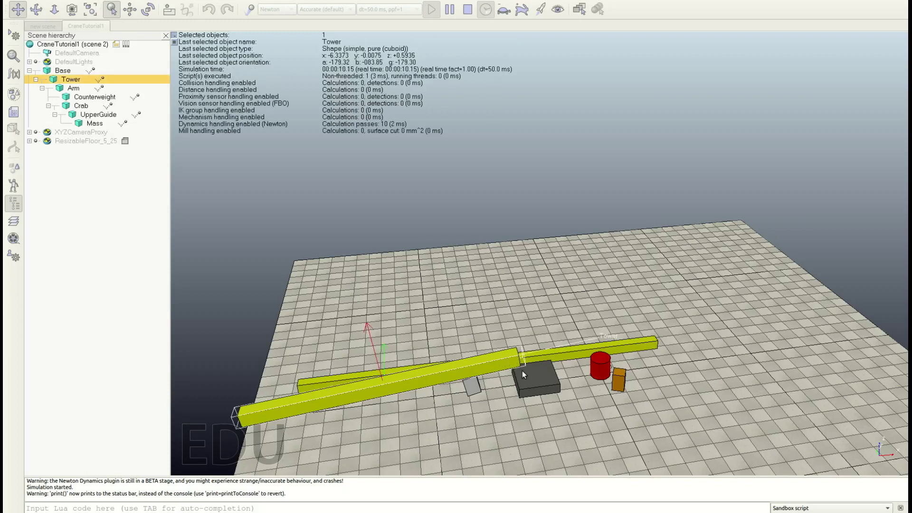
pyautogui.click(530, 380)
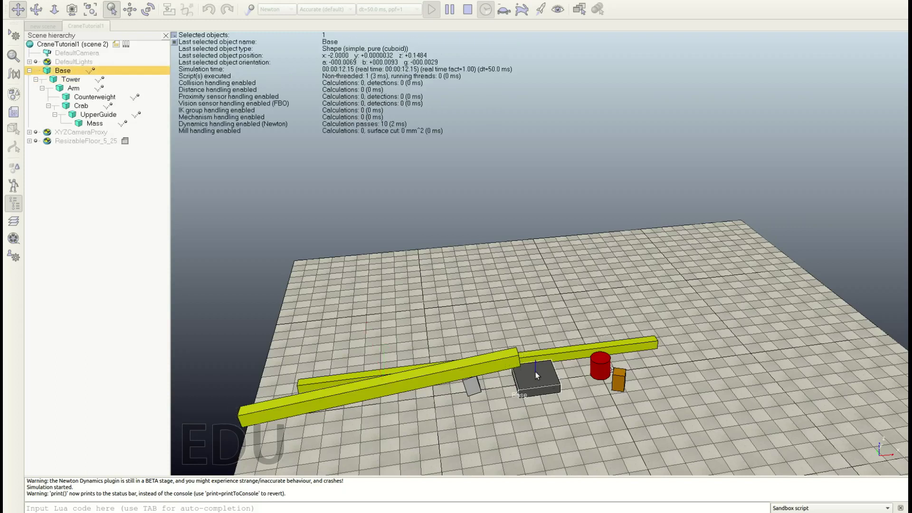
pyautogui.click(468, 9)
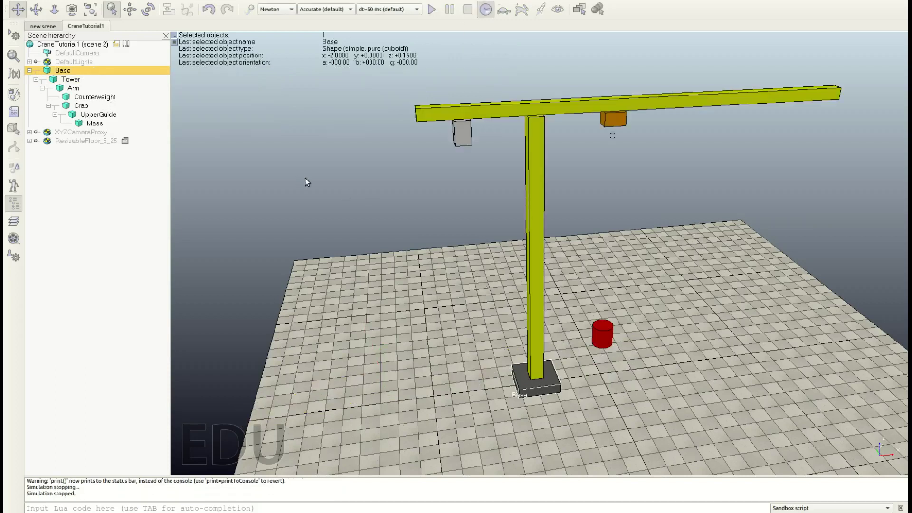
# Disable the Body is dynamic option for the Base in its rigid body dynamic properties, leaving it respondable.
pyautogui.doubleClick(48, 71)
pyautogui.moveTo(805, 57); pyautogui.dragTo(809, 202)
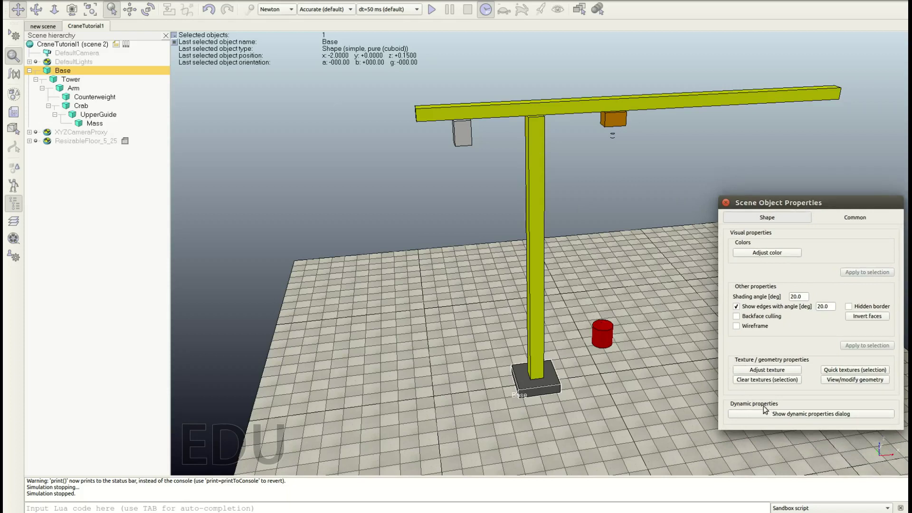
pyautogui.click(853, 416)
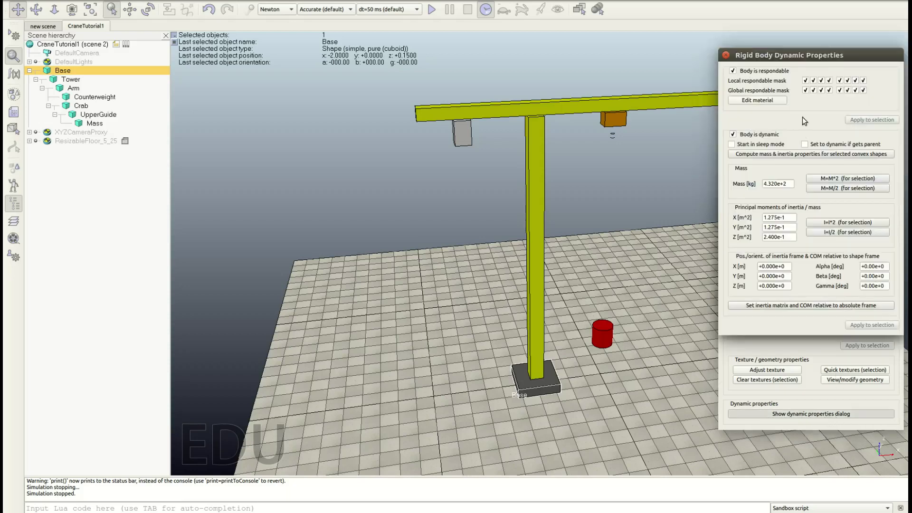
pyautogui.moveTo(817, 54); pyautogui.dragTo(286, 130)
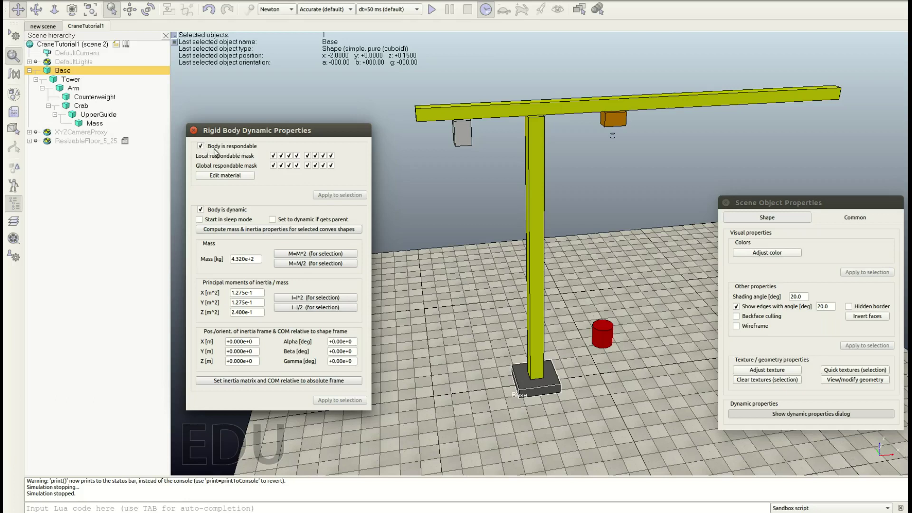
pyautogui.click(200, 146)
pyautogui.click(200, 210)
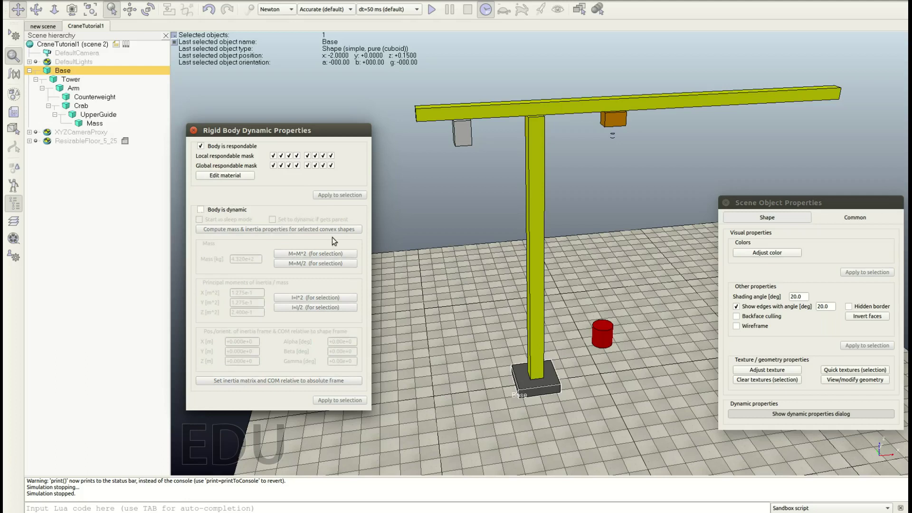
# Disable the Body is dynamic option for the Tower.
pyautogui.click(535, 188)
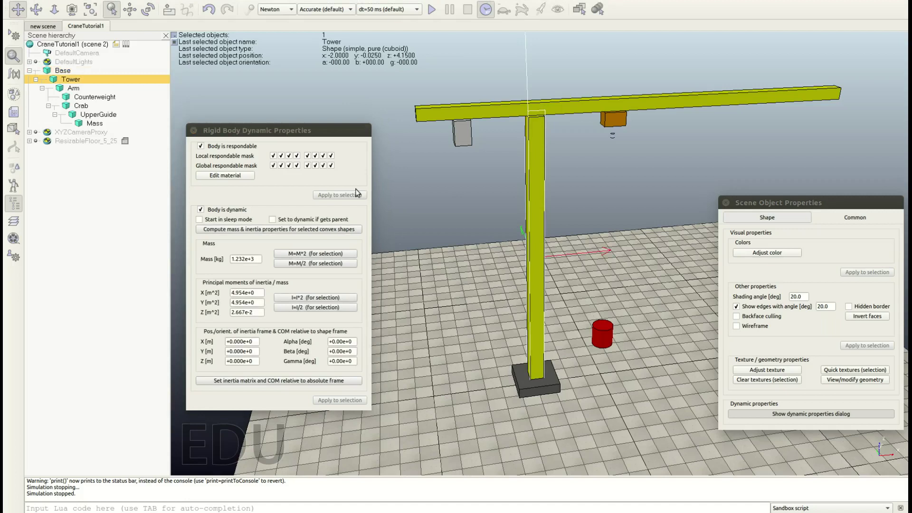
pyautogui.click(223, 213)
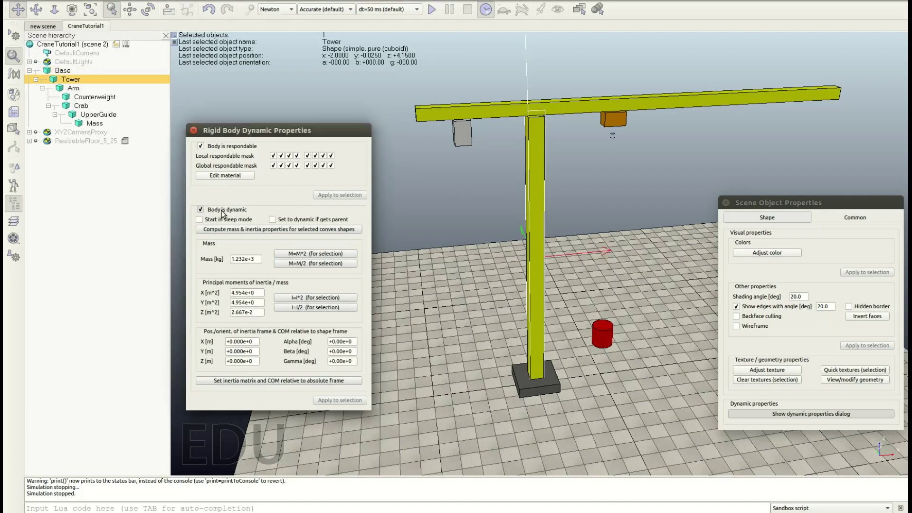
pyautogui.click(403, 179)
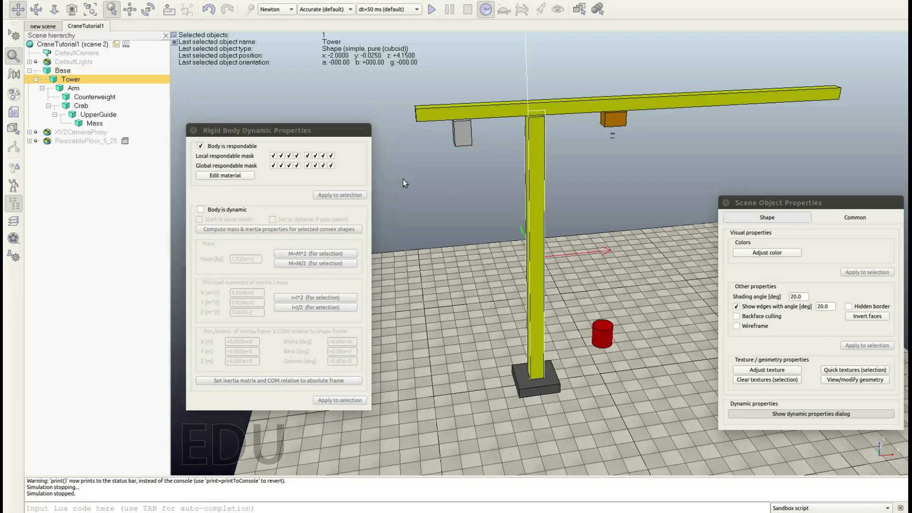
# Run the simulation with the base and tower non-dynamic, stop it, and inspect the Arm and the Tower.
pyautogui.click(435, 9)
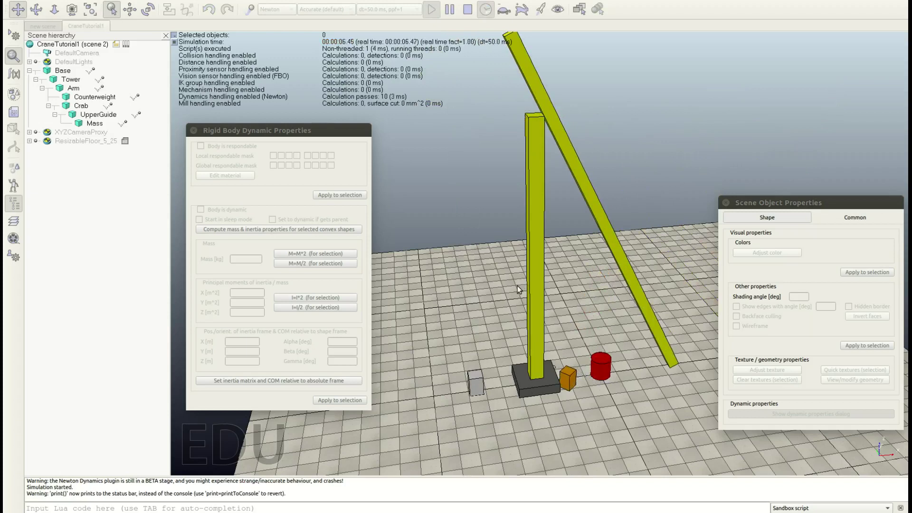
pyautogui.click(468, 9)
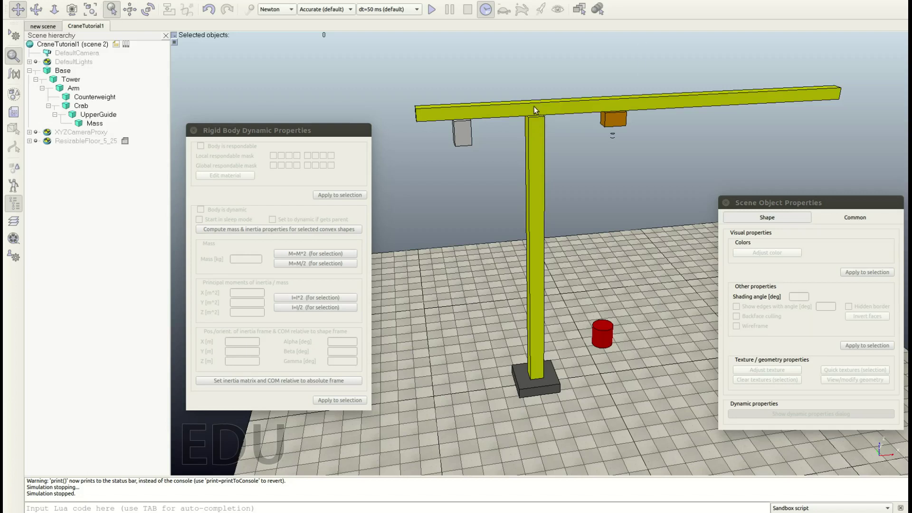
pyautogui.click(535, 107)
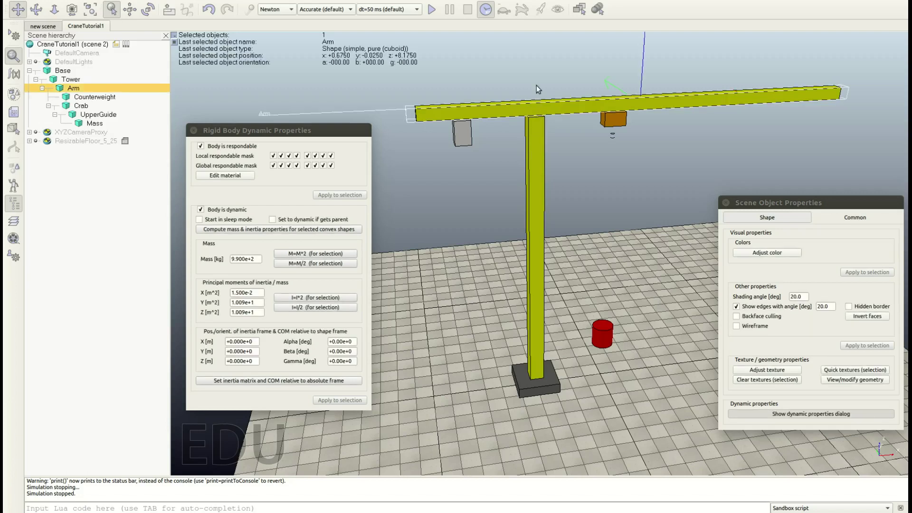
pyautogui.click(534, 159)
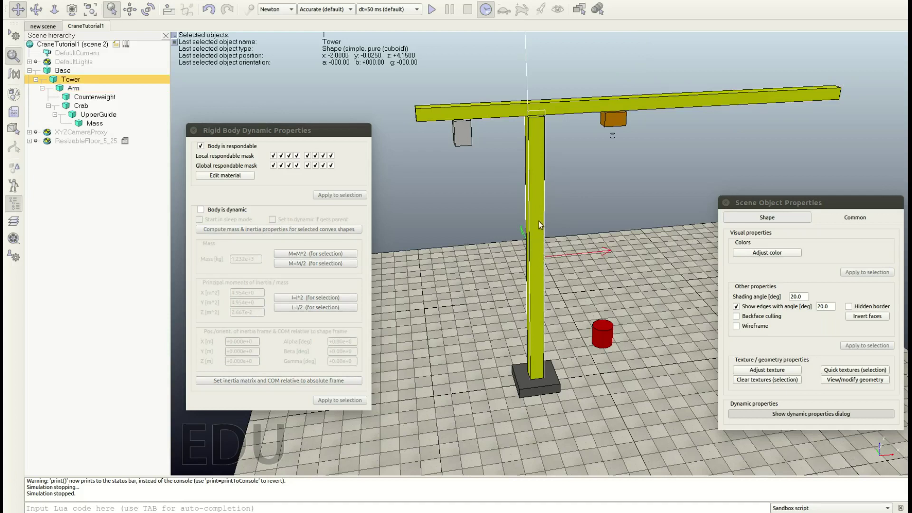
# Clear the selection and add a revolute joint to the scene.
pyautogui.click(487, 197)
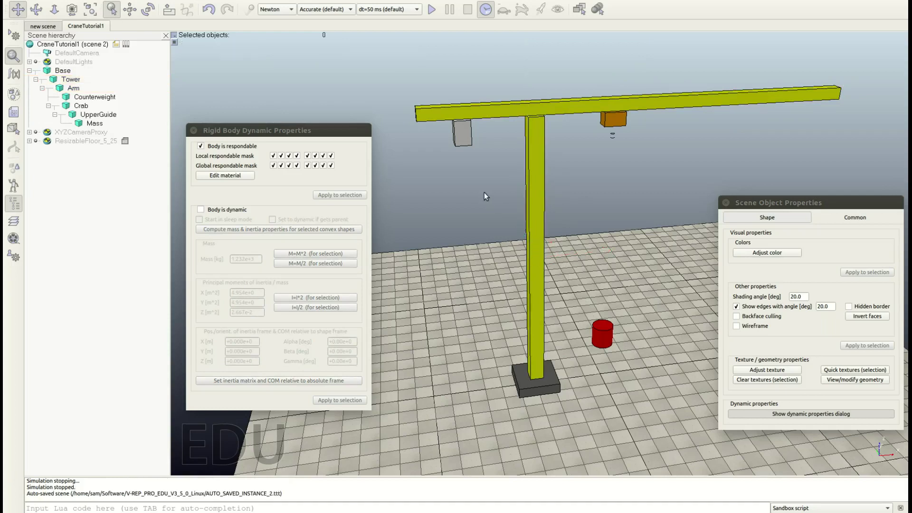
pyautogui.rightClick(432, 199)
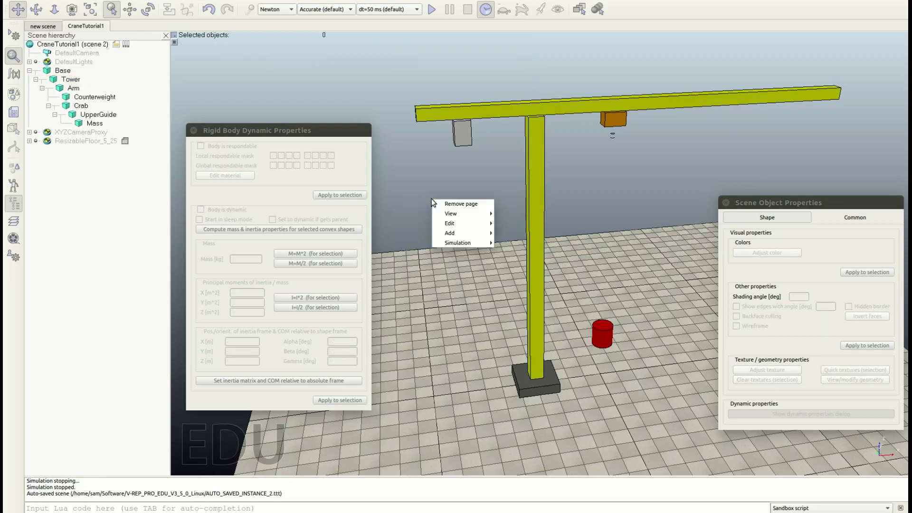
pyautogui.moveTo(456, 230)
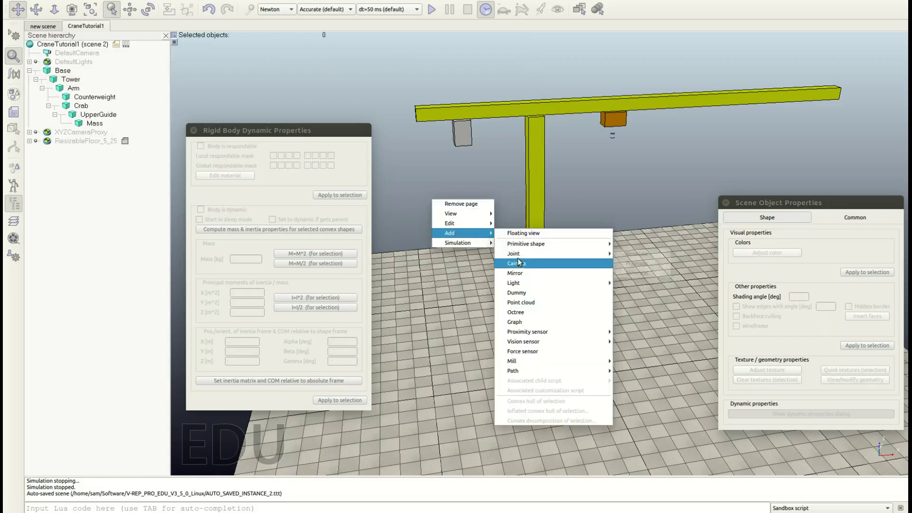
pyautogui.moveTo(515, 256)
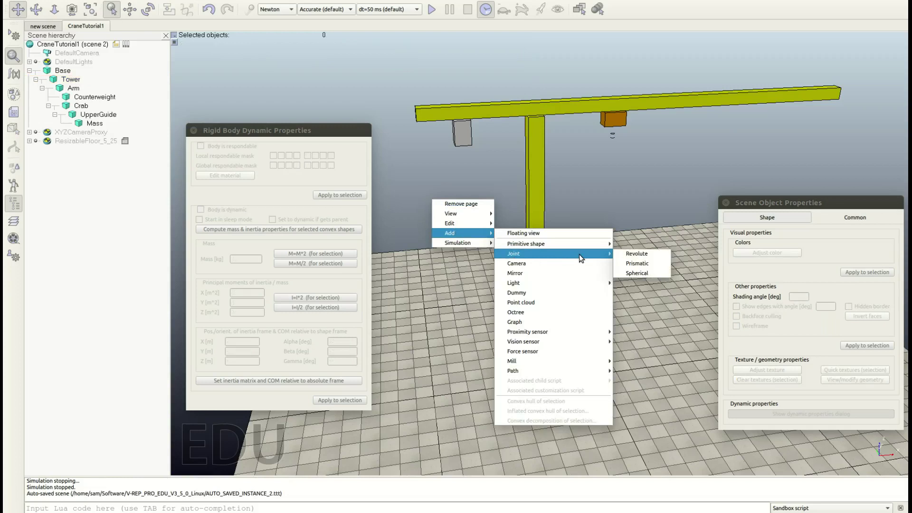
pyautogui.click(637, 255)
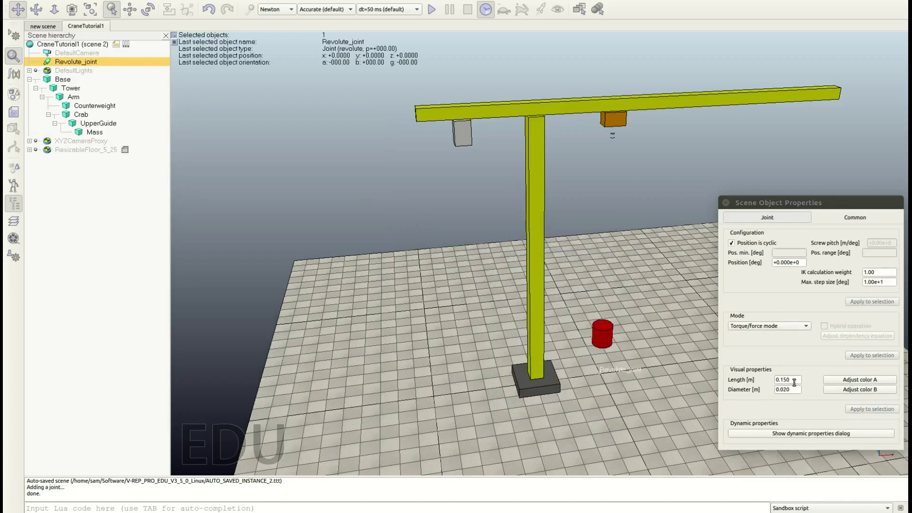
# Set the revolute joint's visual length to 0.3 m and its diameter to 0.6 m.
pyautogui.moveTo(797, 381); pyautogui.dragTo(757, 384)
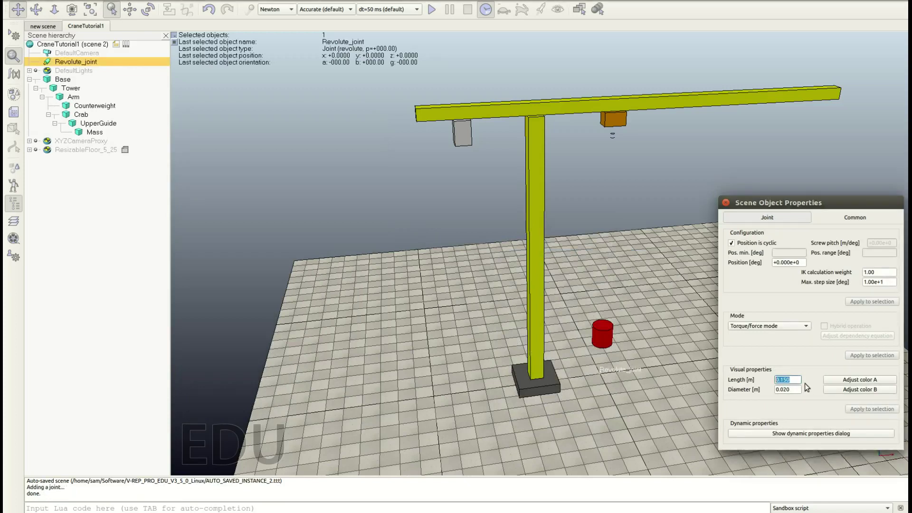
pyautogui.press('Tab')
pyautogui.write('0.6')
pyautogui.press('Return')
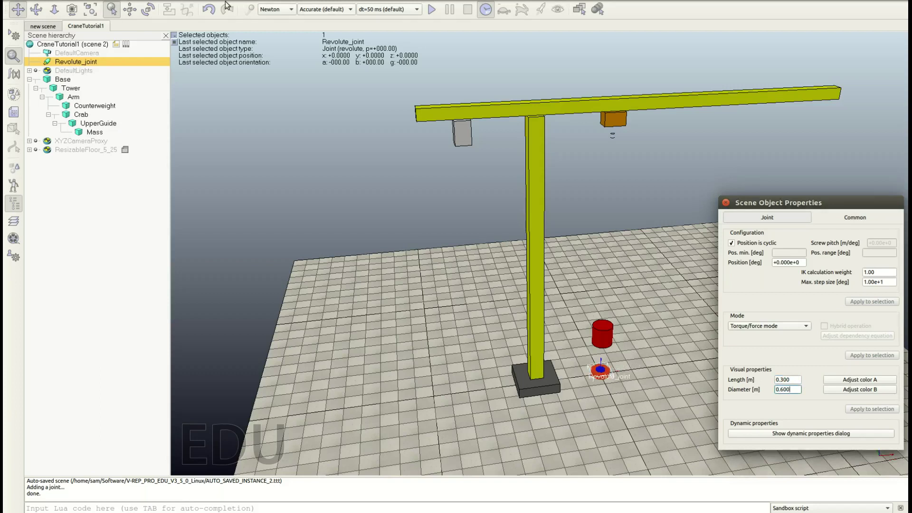
# Restrict the revolute joint's movement to the X and Z axes and place it near the tower's top, at about X -2.3, Z 8.05 m.
pyautogui.click(130, 12)
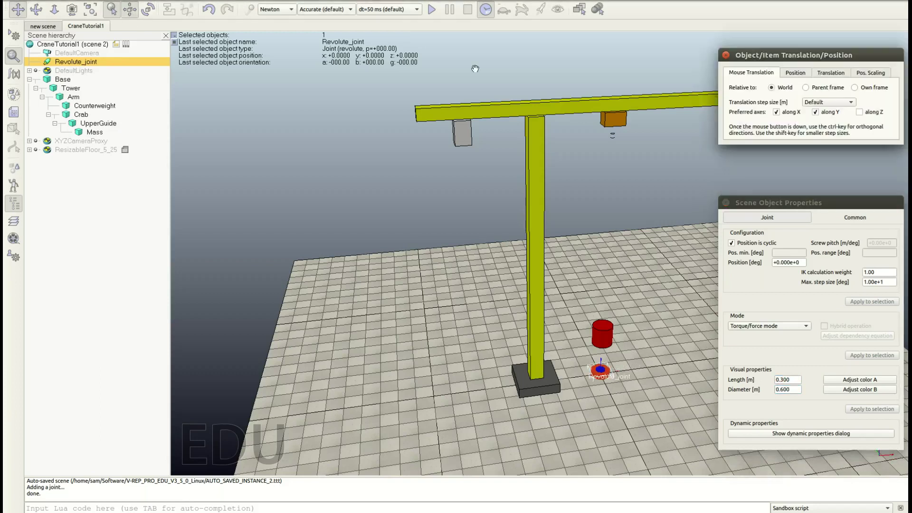
pyautogui.click(792, 115)
pyautogui.click(825, 114)
pyautogui.moveTo(601, 371); pyautogui.dragTo(568, 120)
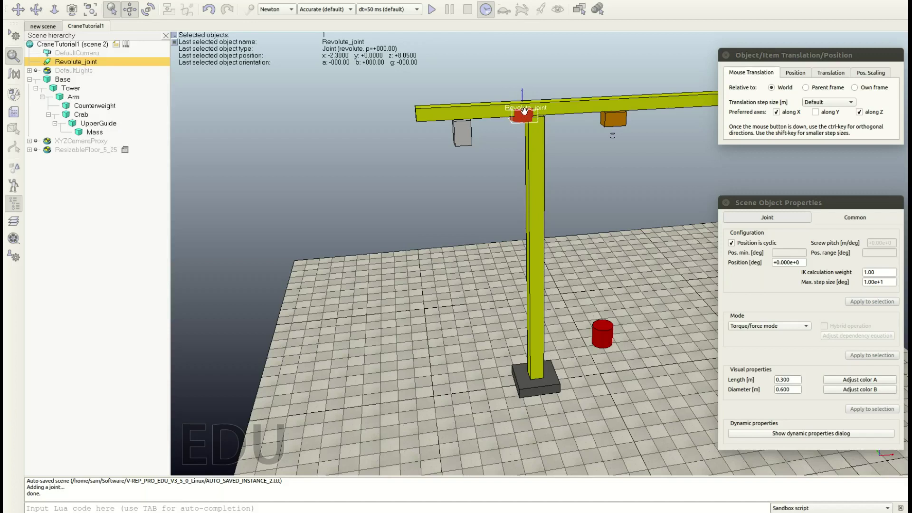
# Apply the Tower's X, Y and Z world position to the revolute joint.
pyautogui.keyDown('ctrl'); pyautogui.click(537, 177); pyautogui.keyUp('ctrl')
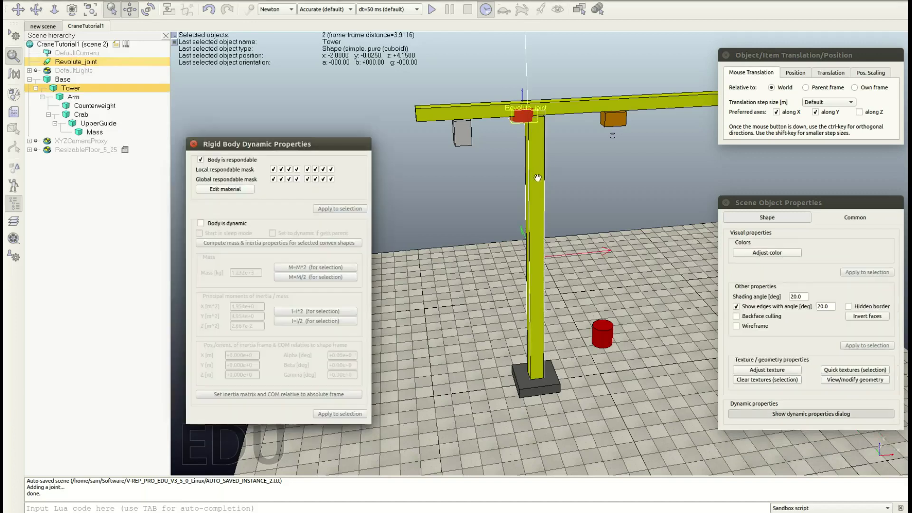
pyautogui.moveTo(795, 56)
pyautogui.mouseDown()
pyautogui.moveTo(770, 55)
pyautogui.moveTo(780, 56)
pyautogui.mouseUp()
pyautogui.click(781, 73)
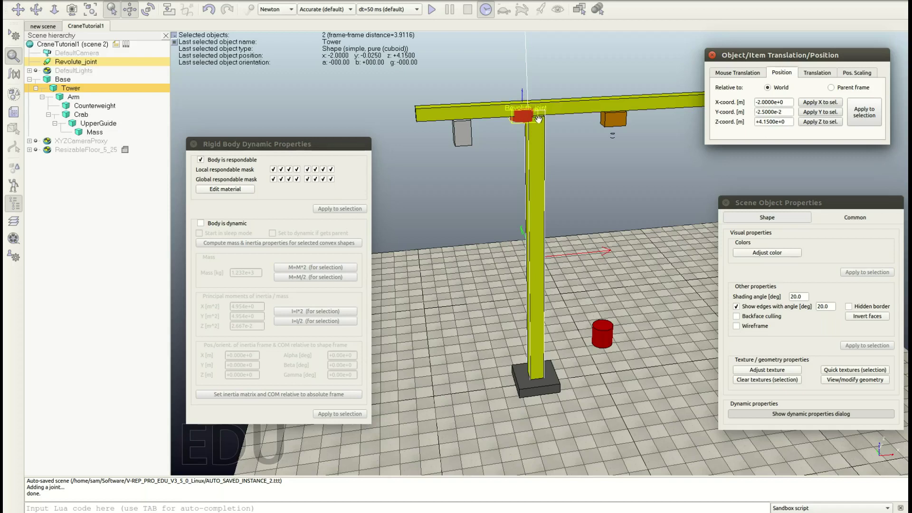
pyautogui.click(865, 116)
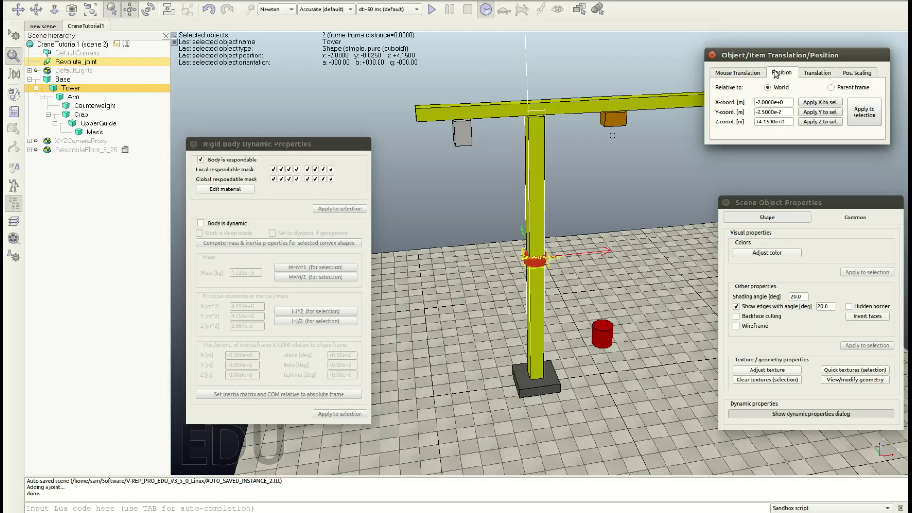
# Try to raise the jointly selected revolute joint and Tower along Z only, and undo the move.
pyautogui.click(755, 73)
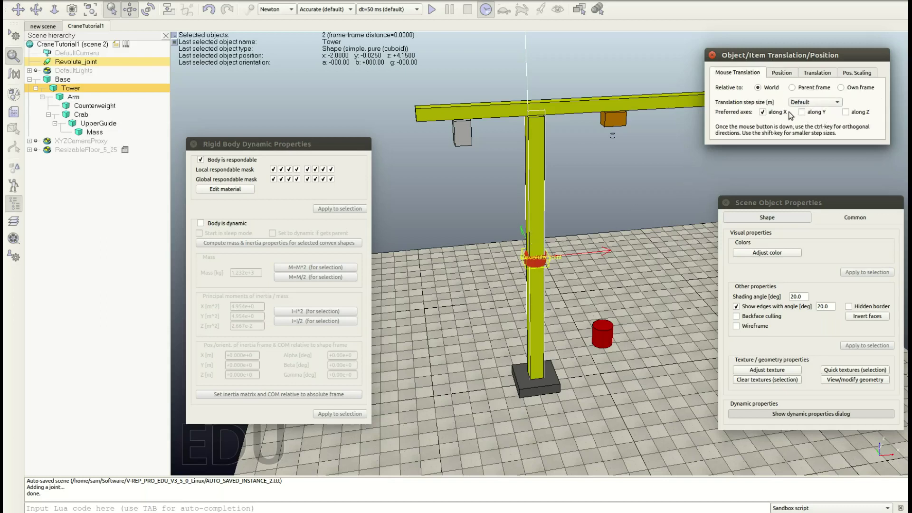
pyautogui.click(857, 115)
pyautogui.click(771, 115)
pyautogui.moveTo(552, 262); pyautogui.dragTo(556, 229)
pyautogui.hotkey('ctrl', 'z')
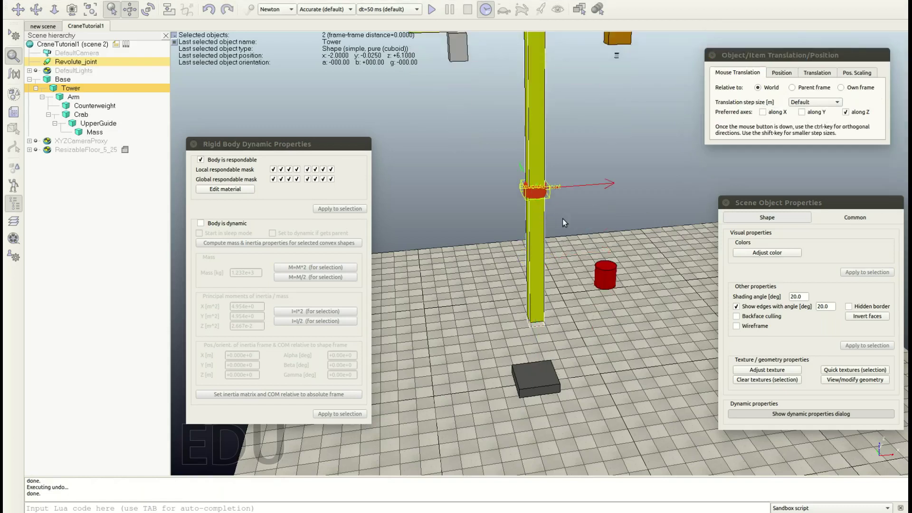
# Raise only the revolute joint along the Z axis to the tower's top, at about Z 8.025 m.
pyautogui.click(597, 181)
pyautogui.click(535, 259)
pyautogui.moveTo(536, 258); pyautogui.dragTo(541, 113)
pyautogui.hotkey('ctrl', 'z')
pyautogui.click(763, 112)
pyautogui.moveTo(541, 245); pyautogui.dragTo(557, 280)
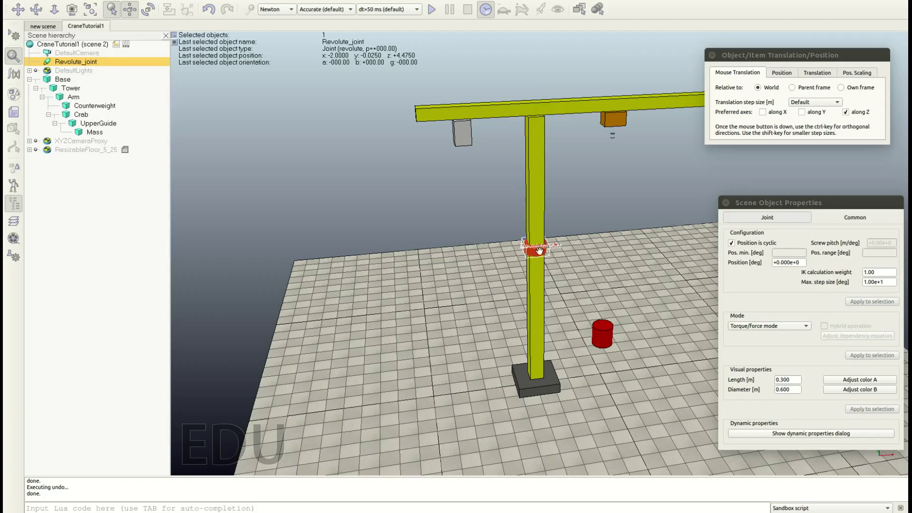
pyautogui.moveTo(539, 251); pyautogui.dragTo(537, 113)
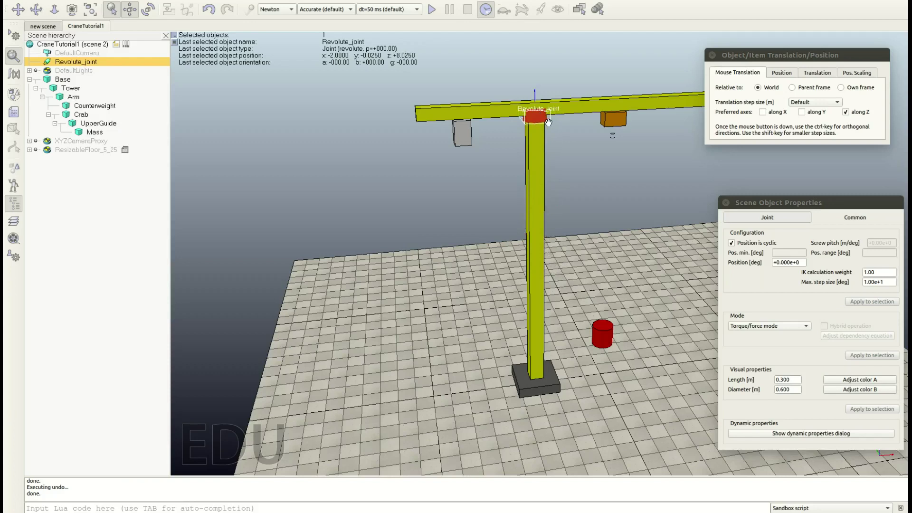
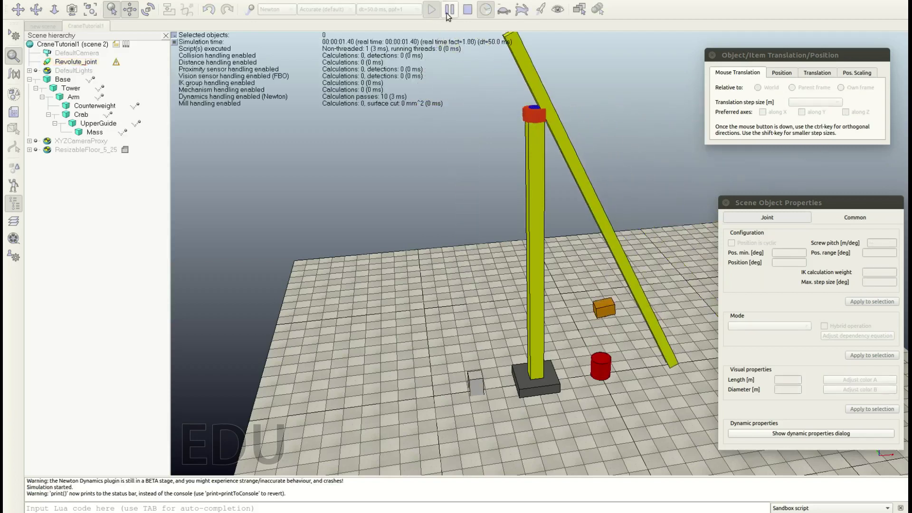
# Stop the simulation and rename the revolute joint to Arm_actuator.
pyautogui.click(468, 9)
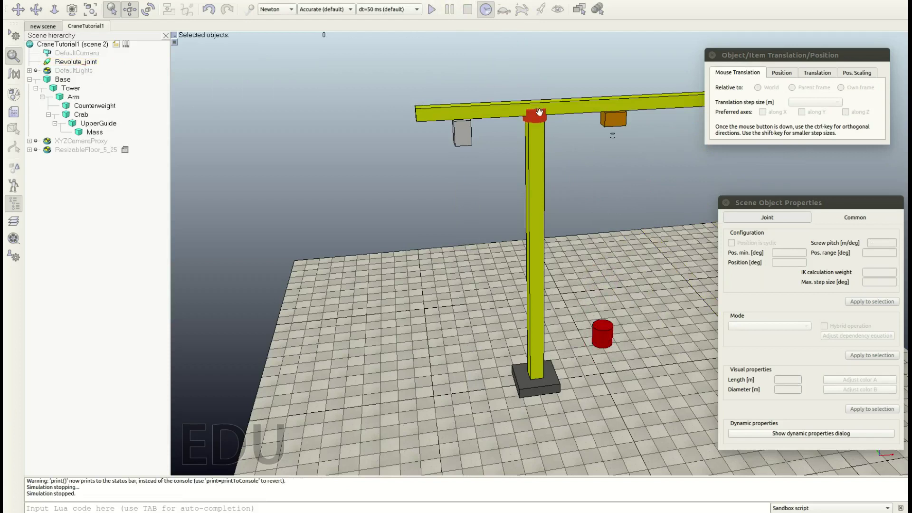
pyautogui.click(72, 63)
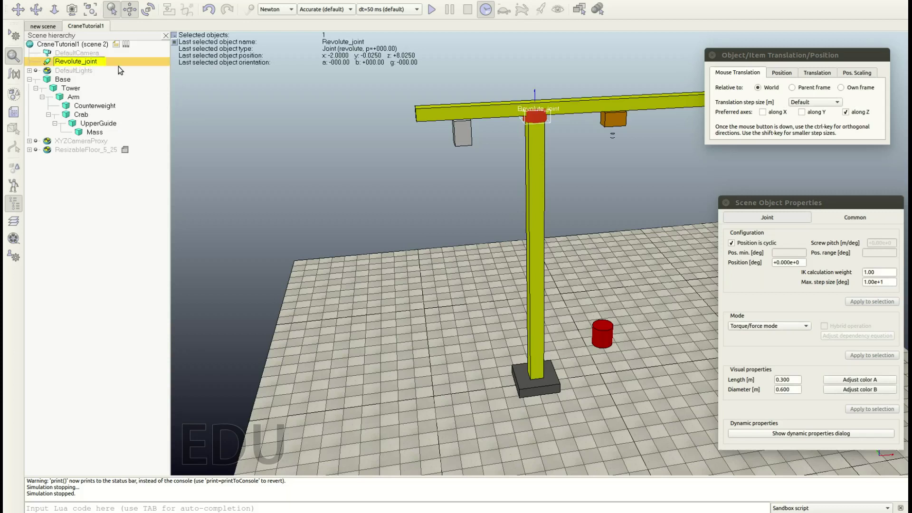
pyautogui.press('BackSpace')
pyautogui.press('BackSpace')
pyautogui.press('BackSpace')
pyautogui.press('BackSpace')
pyautogui.press('BackSpace')
pyautogui.press('BackSpace')
pyautogui.press('BackSpace')
pyautogui.press('BackSpace')
pyautogui.press('BackSpace')
pyautogui.press('BackSpace')
pyautogui.press('BackSpace')
pyautogui.press('BackSpace')
pyautogui.press('BackSpace')
pyautogui.write('Arm_actuator')
pyautogui.press('Return')
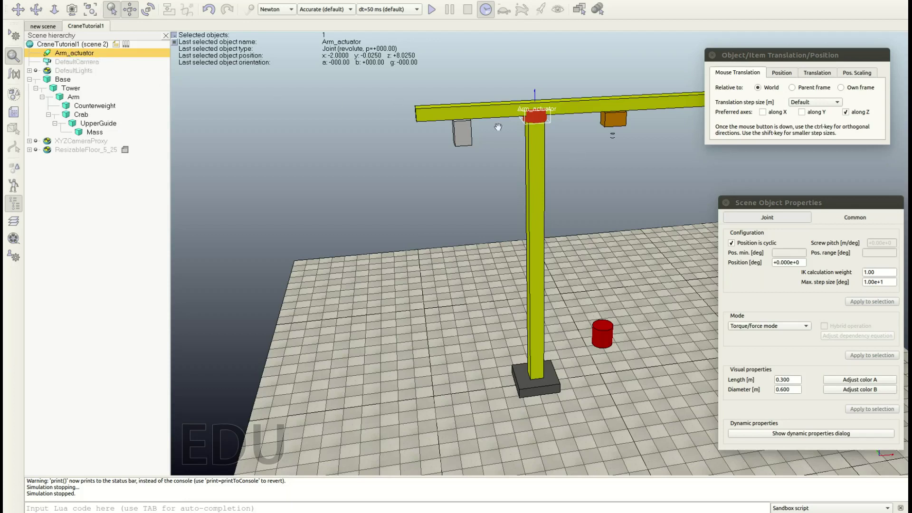
# Make Arm_actuator a child of Tower, and make Arm a child of Arm_actuator in the scene hierarchy.
pyautogui.moveTo(83, 53); pyautogui.dragTo(87, 87)
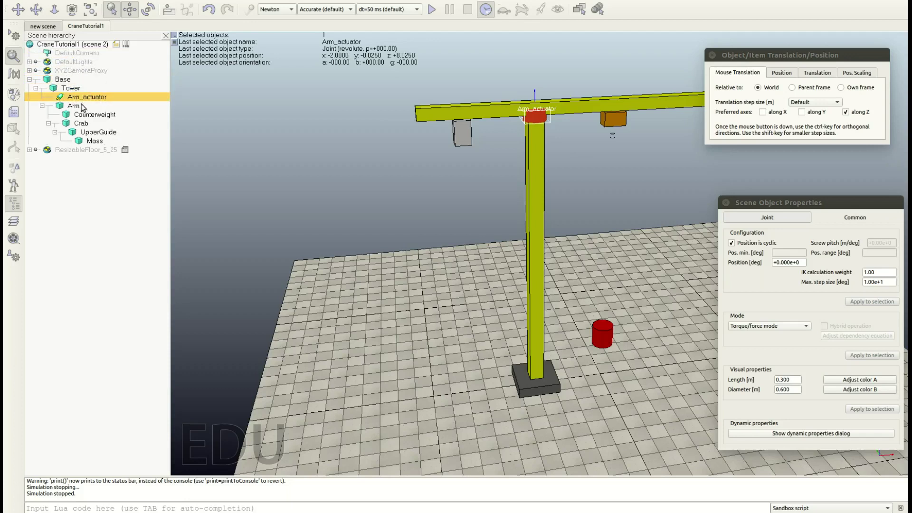
pyautogui.click(69, 89)
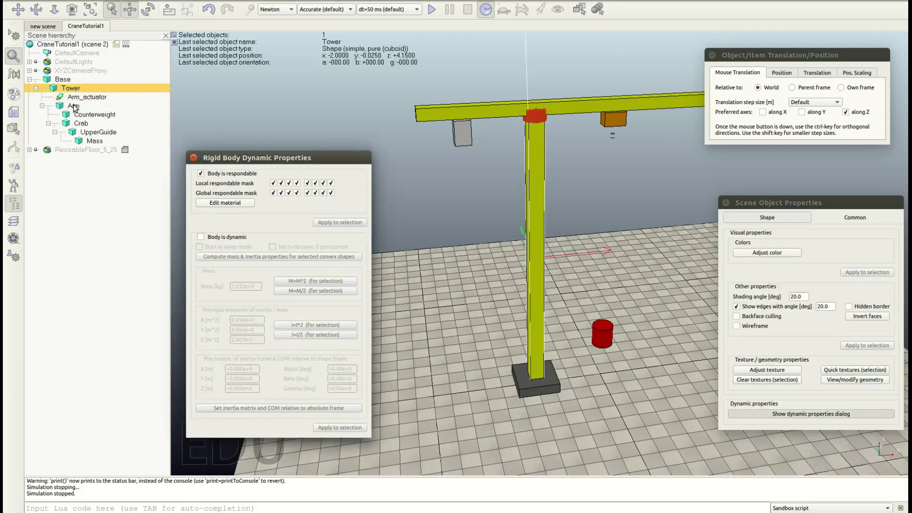
pyautogui.click(74, 106)
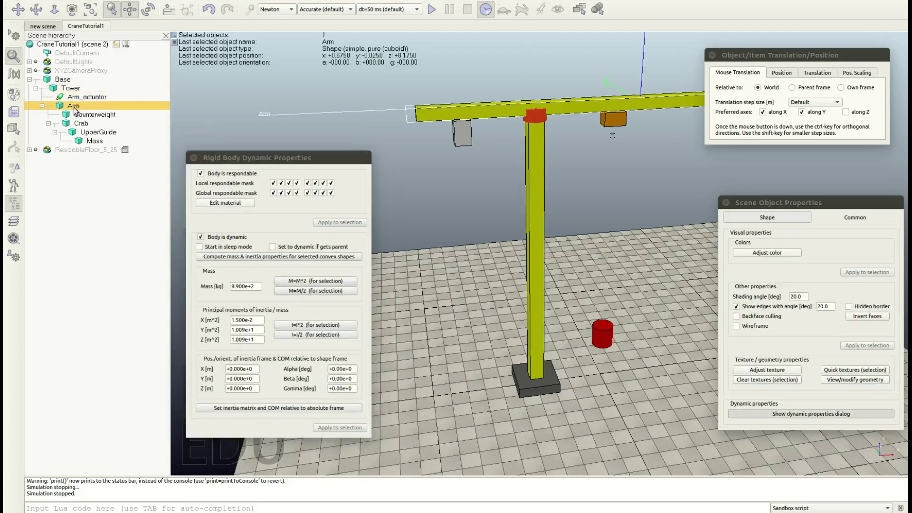
pyautogui.moveTo(74, 108); pyautogui.dragTo(80, 99)
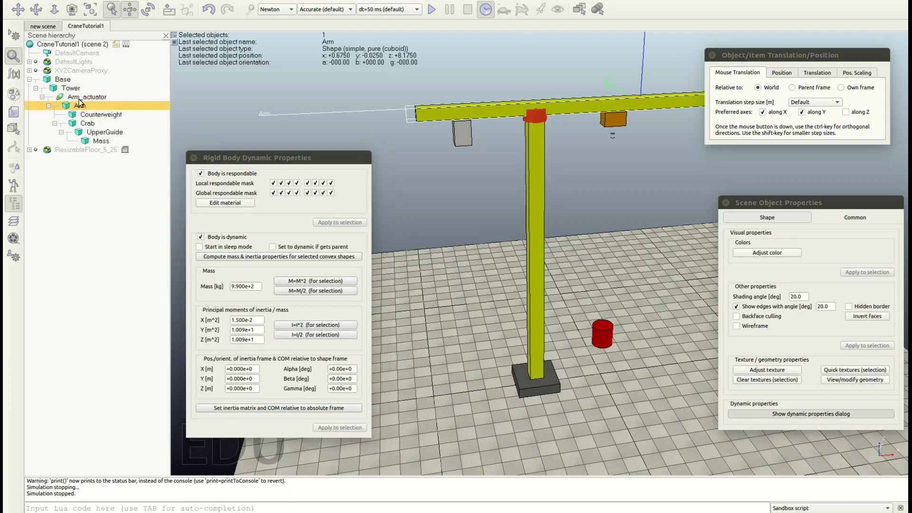
# Clear the selection and run the simulation briefly to check how the arm behaves on the joint.
pyautogui.click(299, 102)
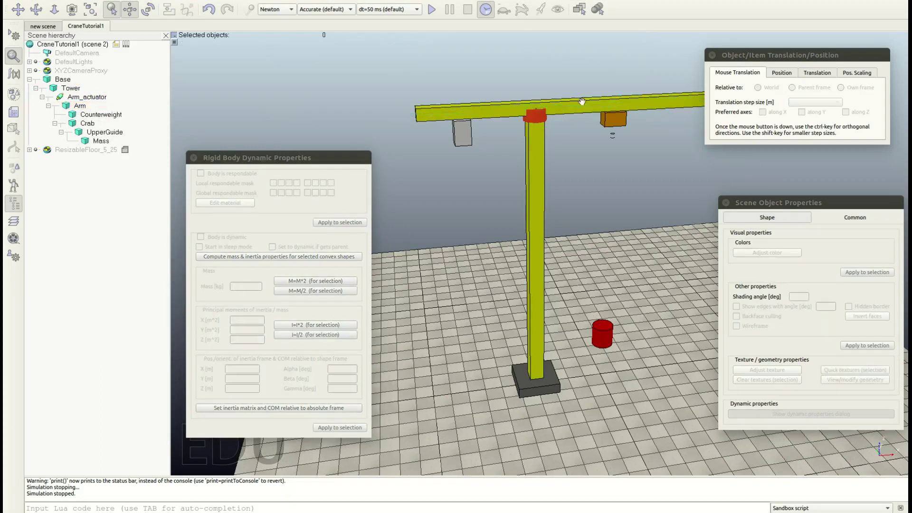
pyautogui.click(431, 10)
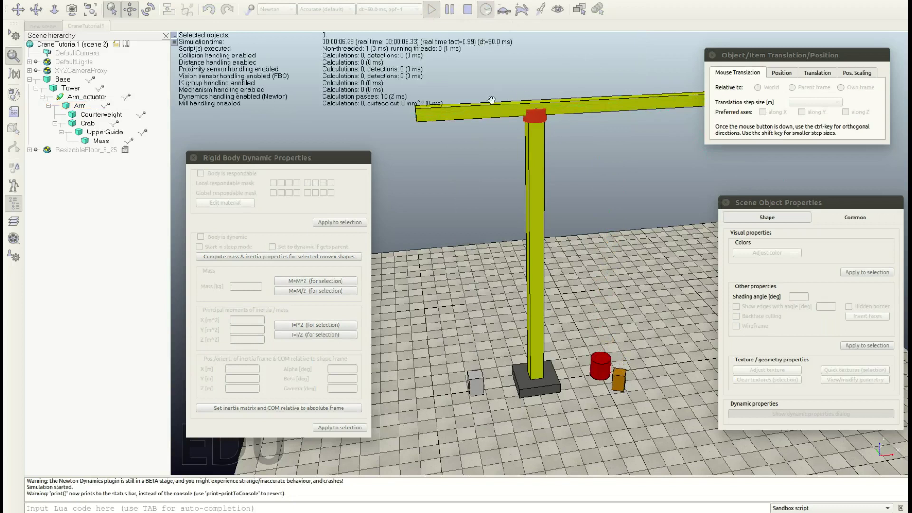
pyautogui.click(468, 11)
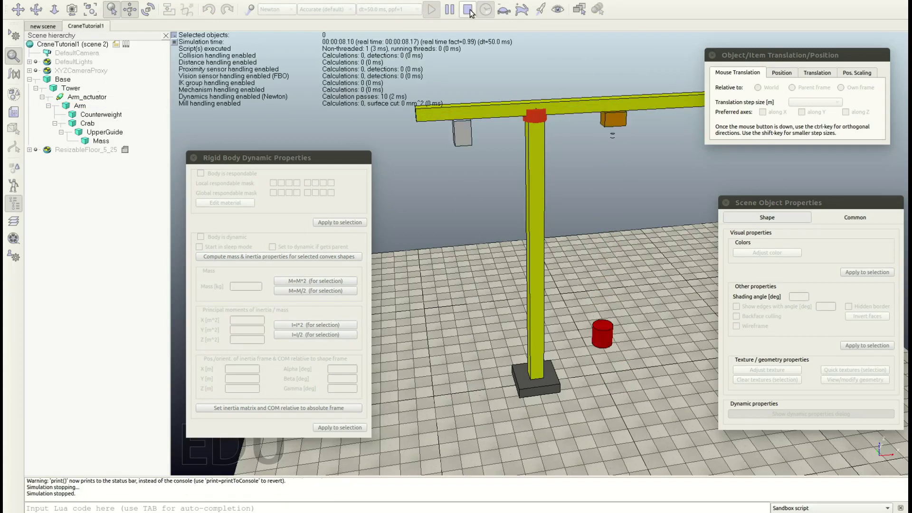
# Enable the motor of Arm_actuator in its joint dynamic properties and set its target velocity to 10 deg/s.
pyautogui.click(538, 114)
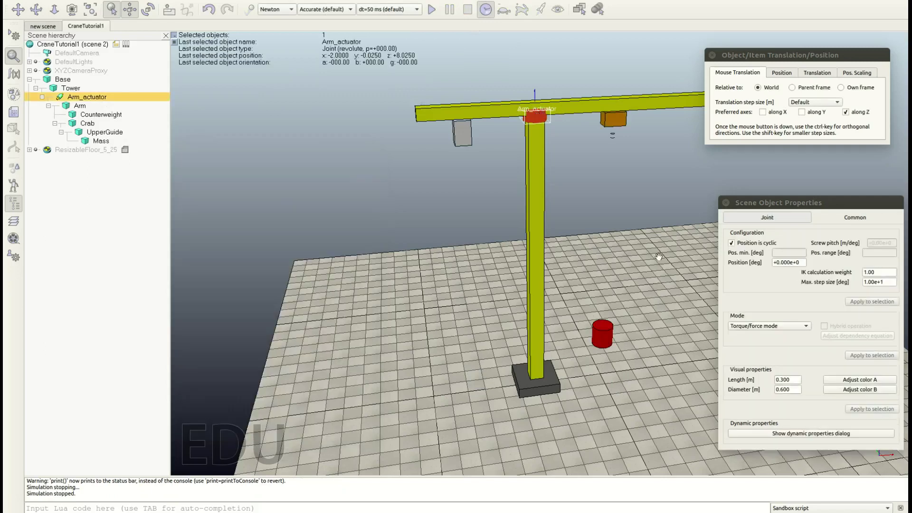
pyautogui.click(745, 415)
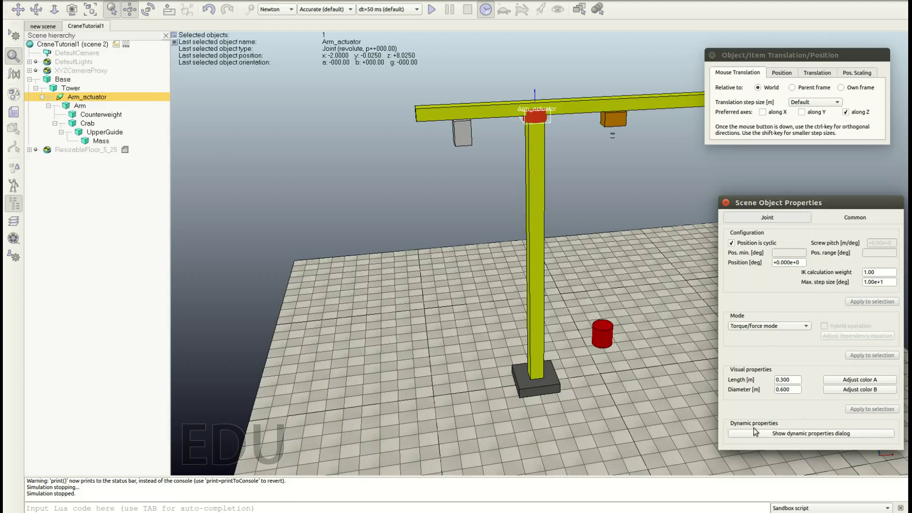
pyautogui.click(821, 433)
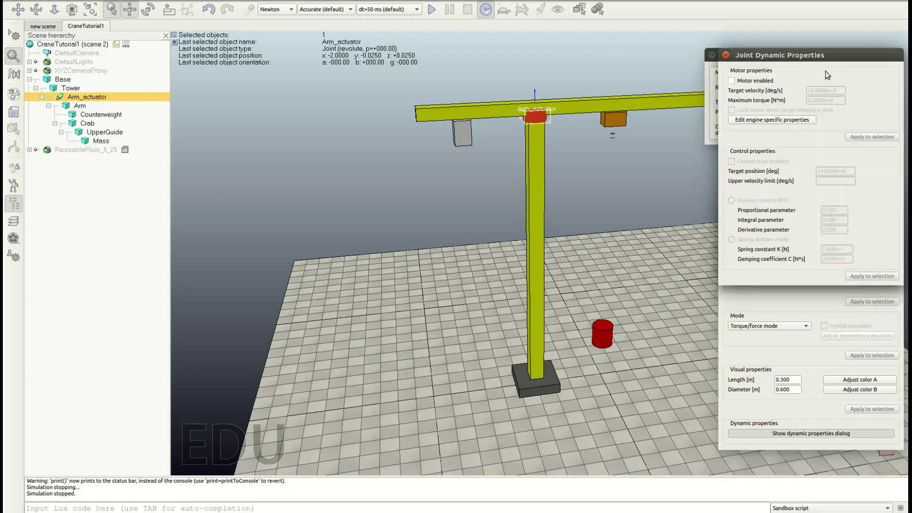
pyautogui.moveTo(798, 55); pyautogui.dragTo(276, 181)
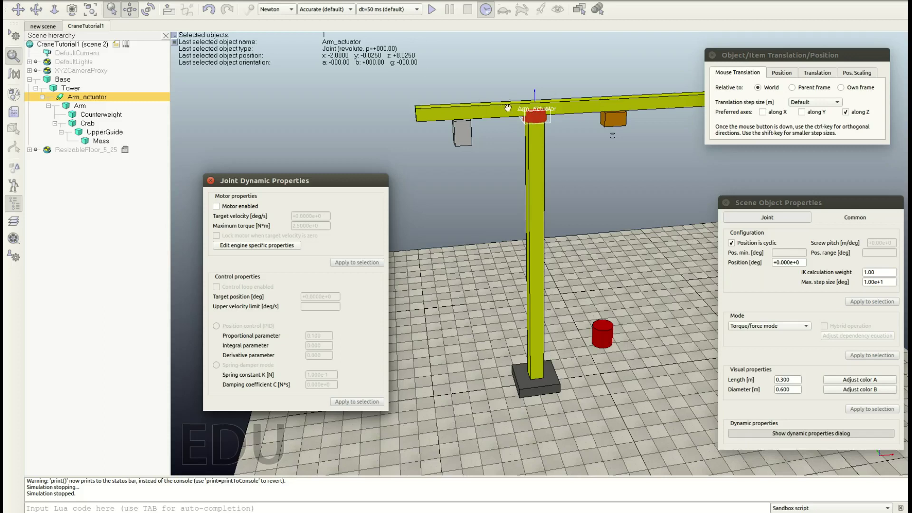
pyautogui.click(254, 208)
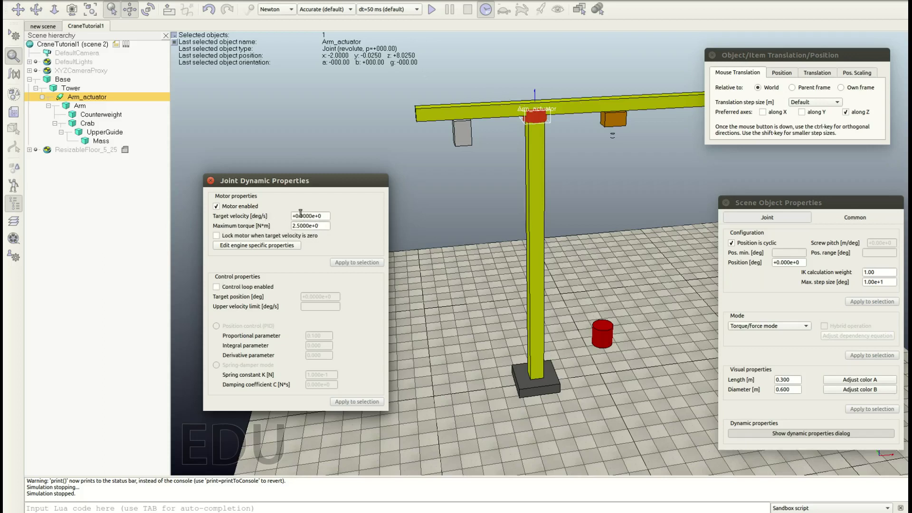
pyautogui.moveTo(325, 217); pyautogui.dragTo(273, 215)
pyautogui.write('10')
pyautogui.press('Return')
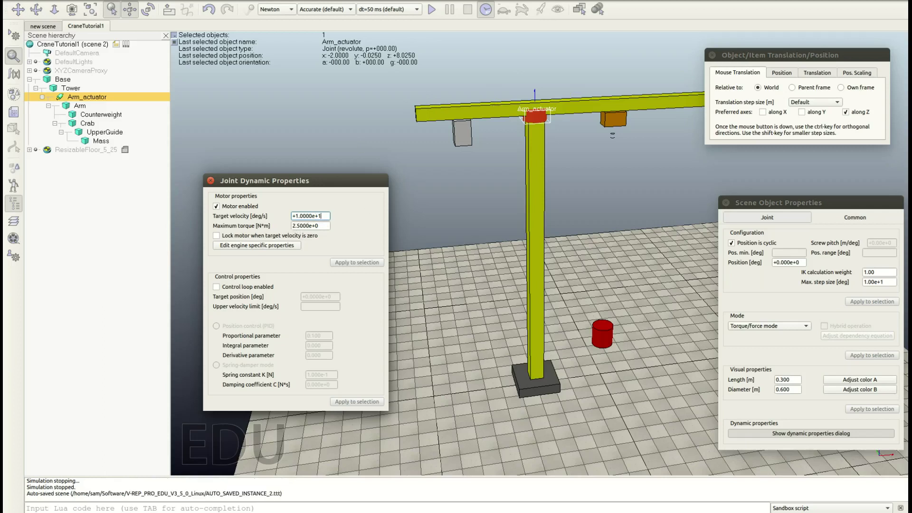
# Start the simulation and set the Arm_actuator's maximum torque to 5e3 N*m while it runs.
pyautogui.click(432, 9)
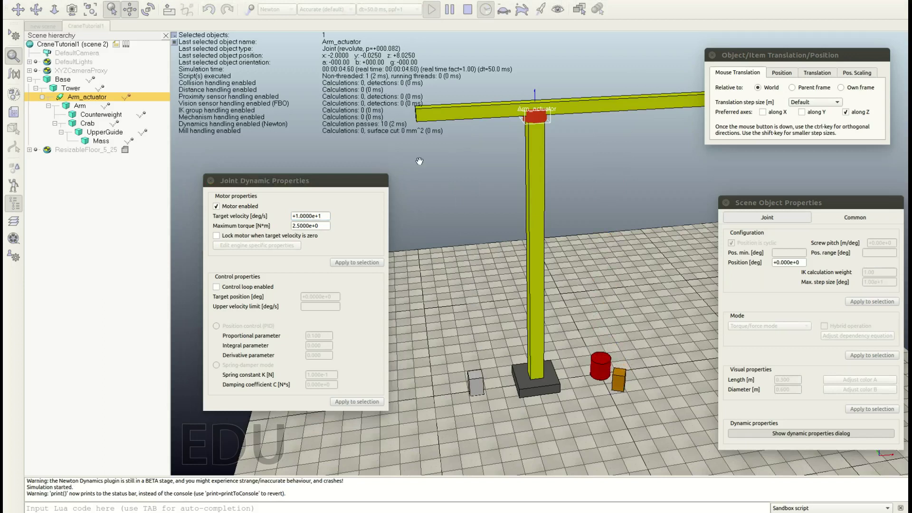
pyautogui.click(326, 227)
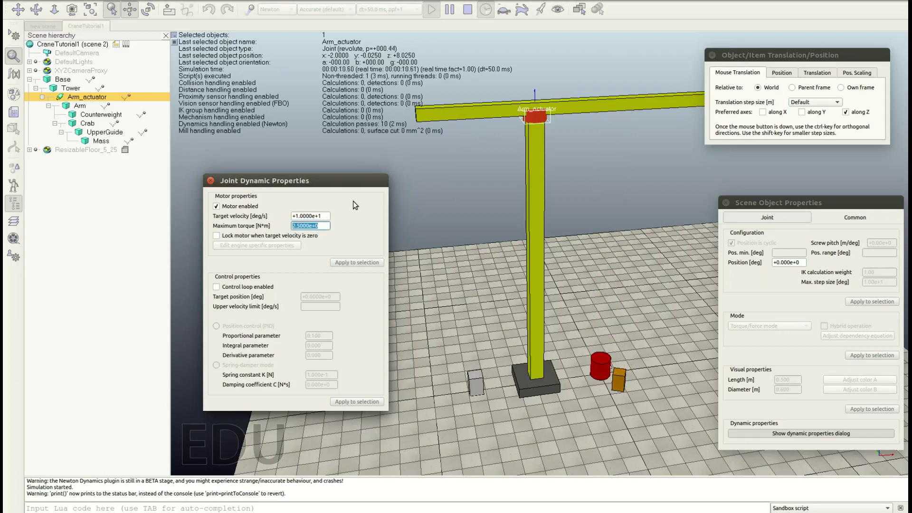
pyautogui.write('5e3')
pyautogui.press('Return')
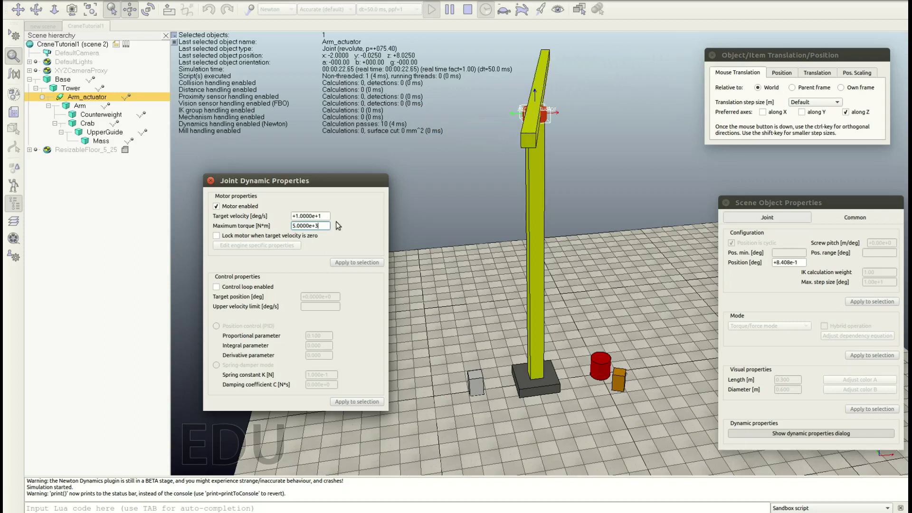
# Set the running Arm_actuator's target velocity to -10 deg/s, set it to 0, and stop the simulation.
pyautogui.hotkey('shift', 'Tab')
pyautogui.write('-10')
pyautogui.press('Return')
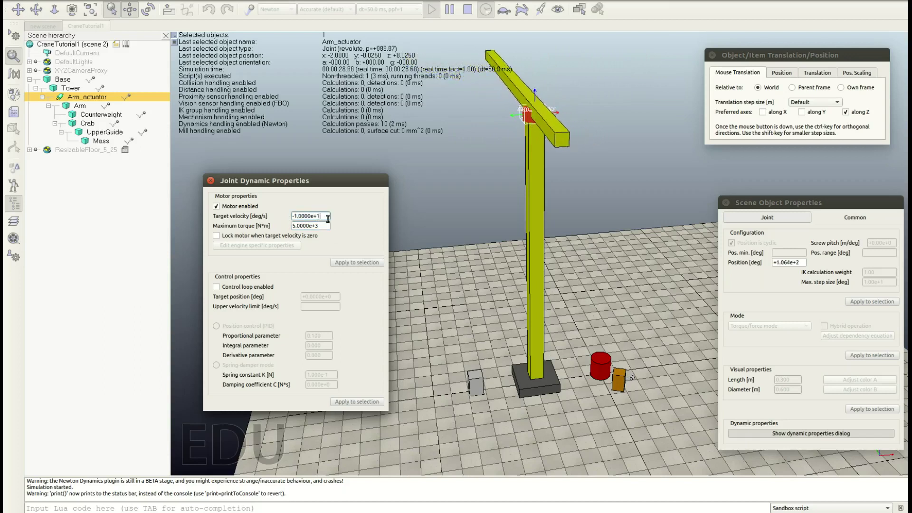
pyautogui.moveTo(320, 218); pyautogui.dragTo(292, 216)
pyautogui.write('0')
pyautogui.press('Return')
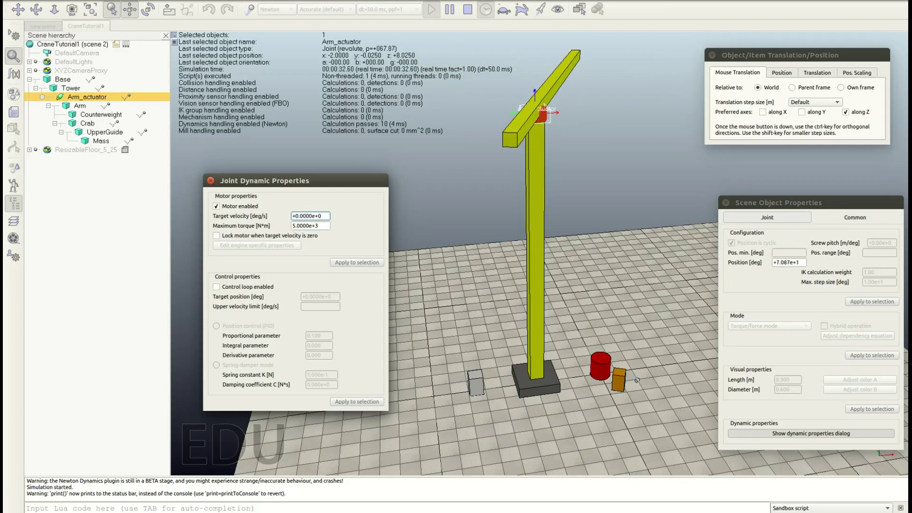
pyautogui.click(467, 9)
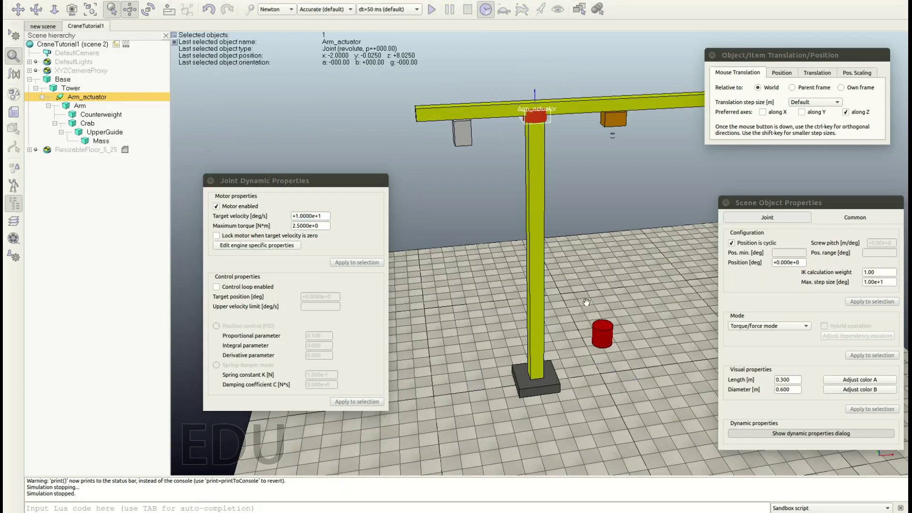
# Add a force sensor to the scene for attaching the counterweight to the arm.
pyautogui.click(626, 252)
pyautogui.moveTo(292, 185); pyautogui.dragTo(274, 217)
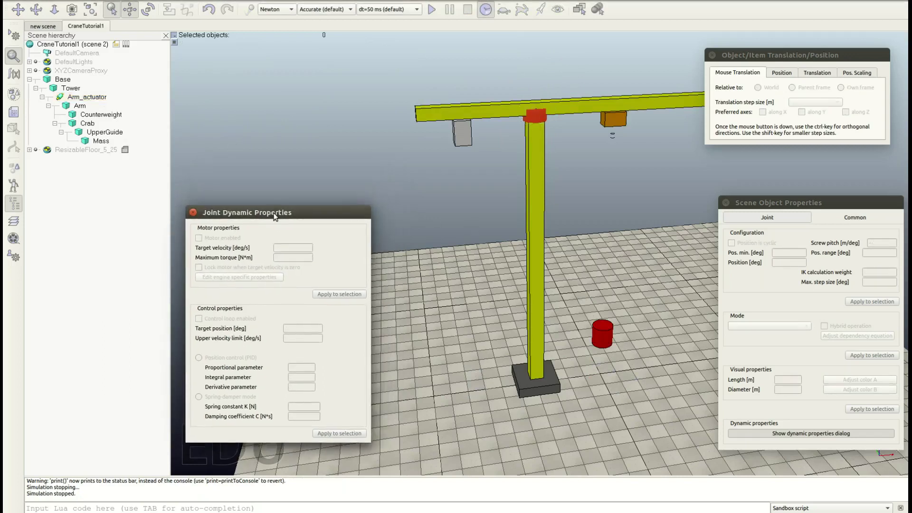
pyautogui.click(461, 128)
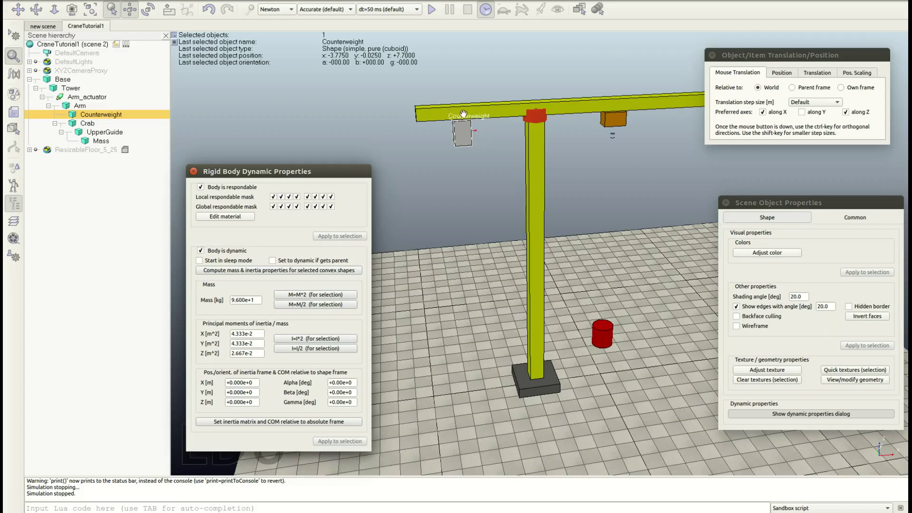
pyautogui.click(418, 202)
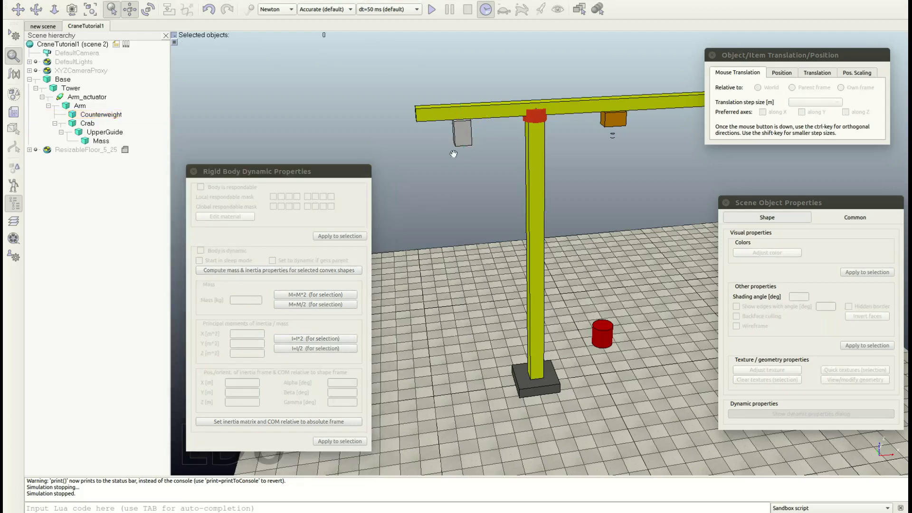
pyautogui.click(464, 134)
pyautogui.click(466, 141)
pyautogui.click(465, 142)
pyautogui.rightClick(436, 278)
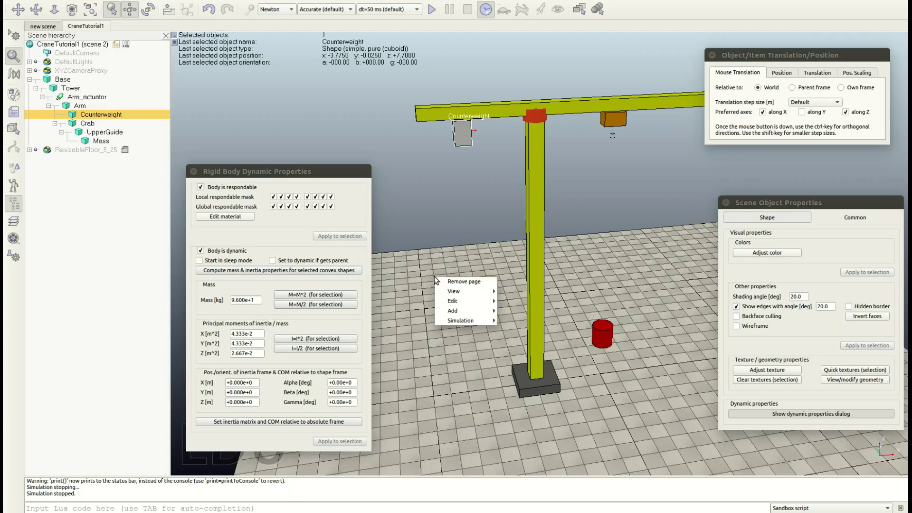
pyautogui.moveTo(442, 307)
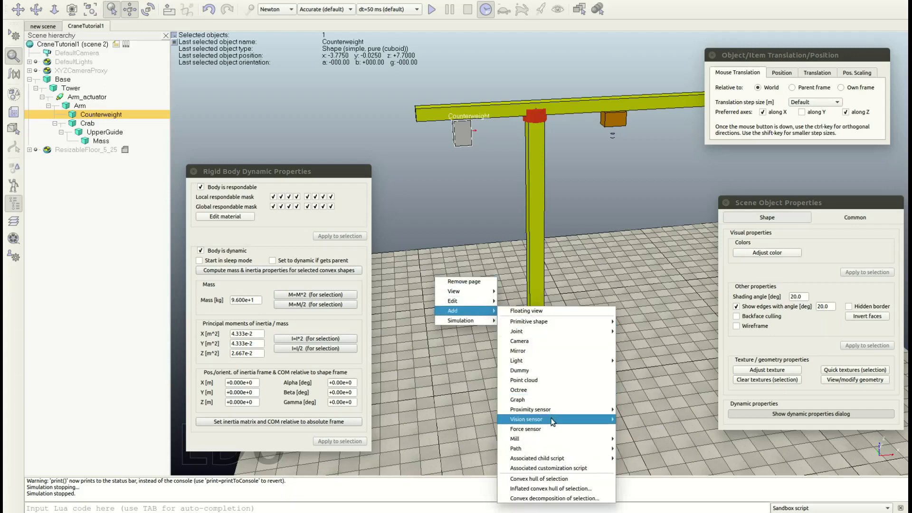
pyautogui.click(527, 430)
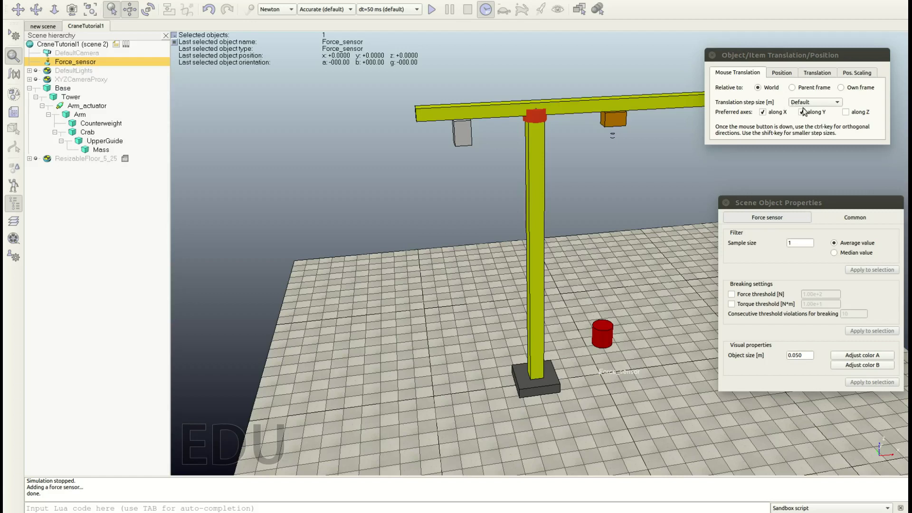
# Restrict the force sensor's translation to X and Z and move it to about X -3.775 m, Z 8.0 m.
pyautogui.moveTo(775, 58); pyautogui.dragTo(495, 408)
pyautogui.click(525, 464)
pyautogui.click(583, 465)
pyautogui.moveTo(617, 372); pyautogui.dragTo(494, 133)
pyautogui.click(505, 162)
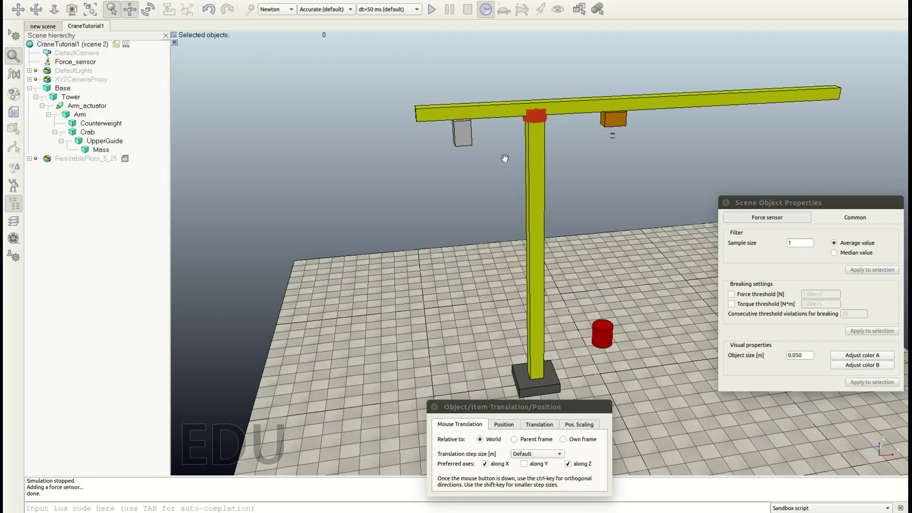
# Make Force_sensor a child of Arm, and make Counterweight a child of Force_sensor in the scene hierarchy.
pyautogui.click(67, 64)
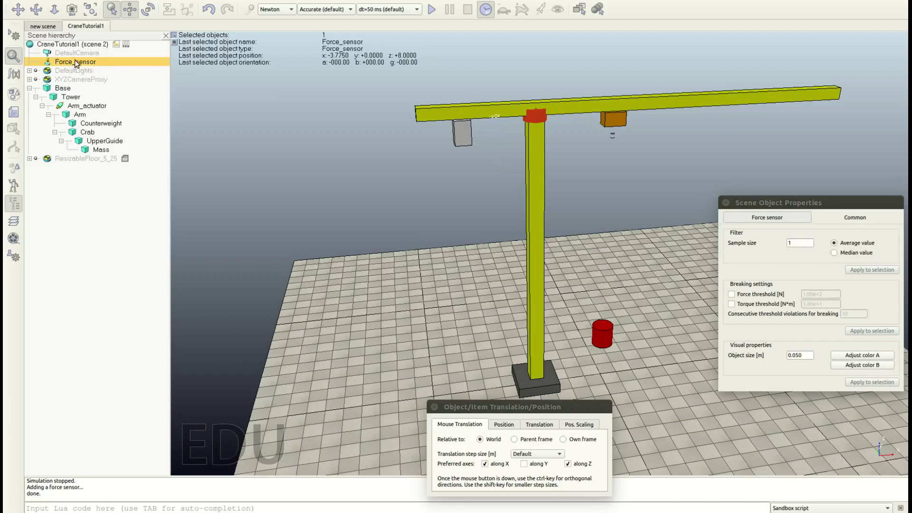
pyautogui.moveTo(79, 65); pyautogui.dragTo(90, 114)
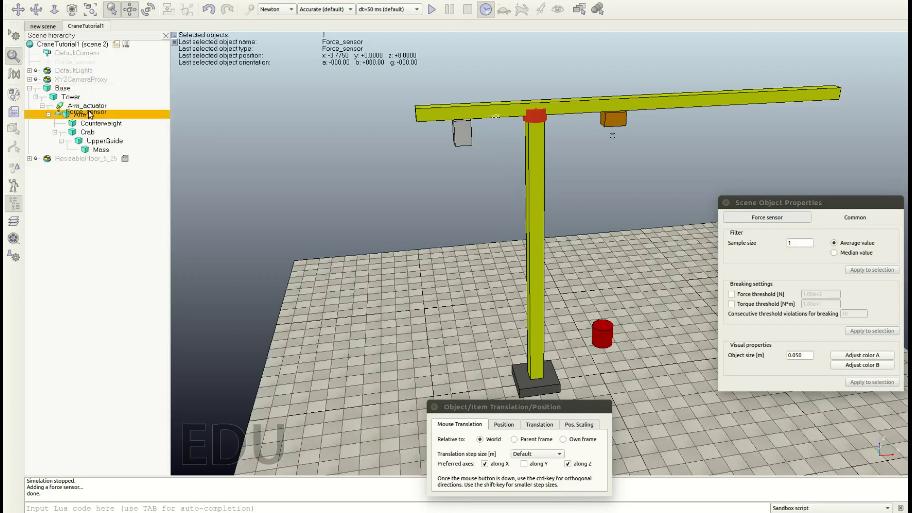
pyautogui.moveTo(90, 102); pyautogui.dragTo(94, 115)
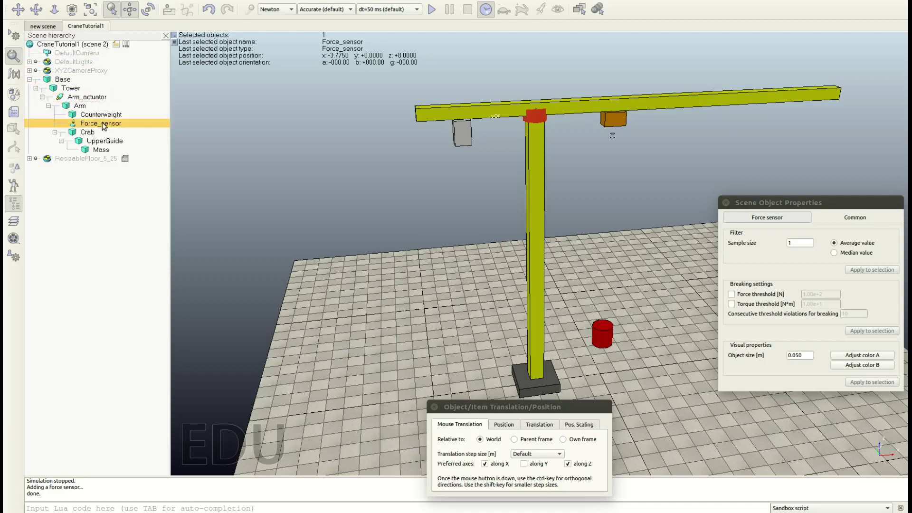
pyautogui.moveTo(96, 116); pyautogui.dragTo(101, 125)
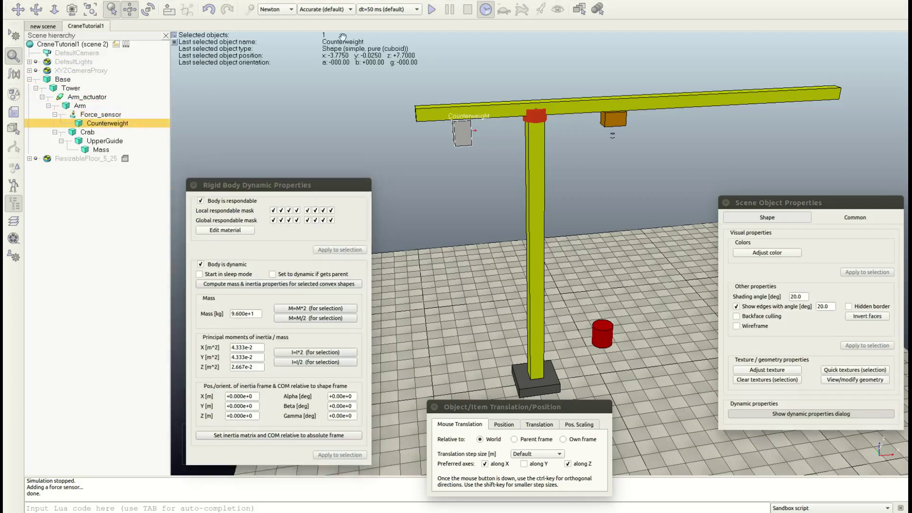
# Run the simulation to check the counterweight's attachment, dismiss the dynamics content message, and stop it.
pyautogui.click(434, 10)
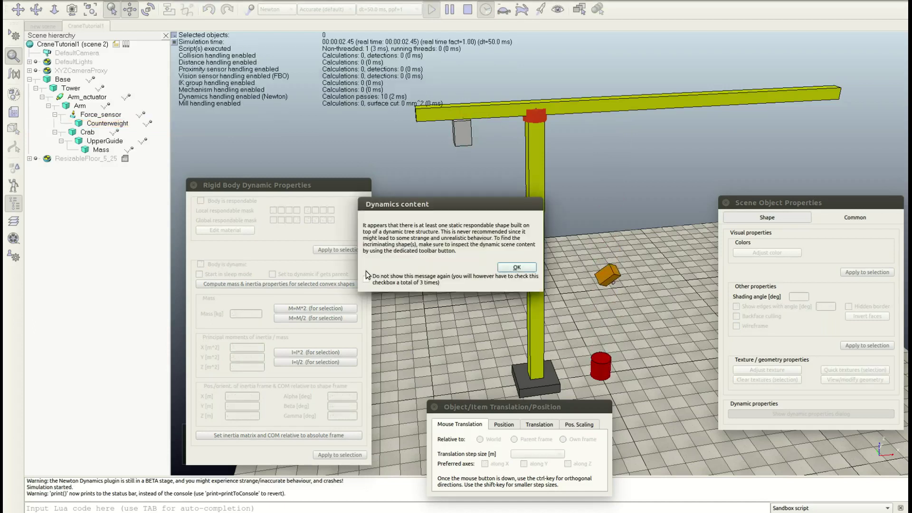
pyautogui.click(531, 267)
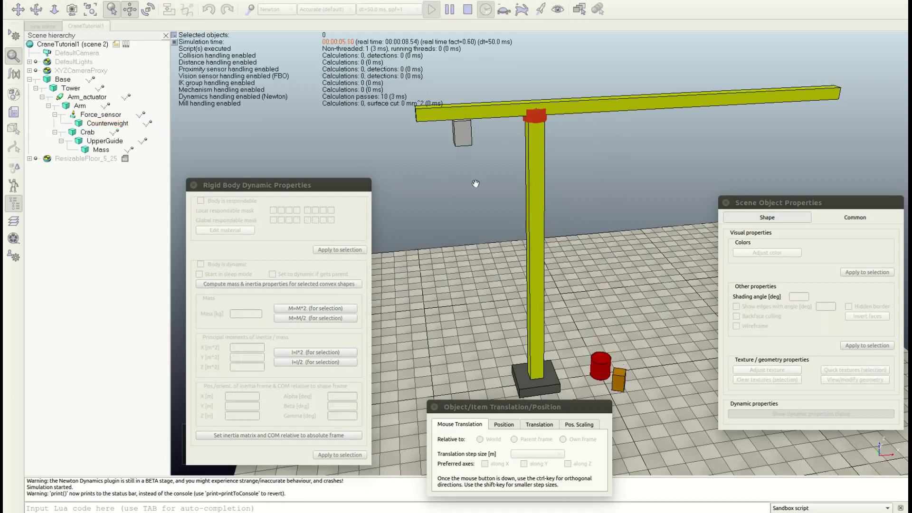
pyautogui.click(470, 11)
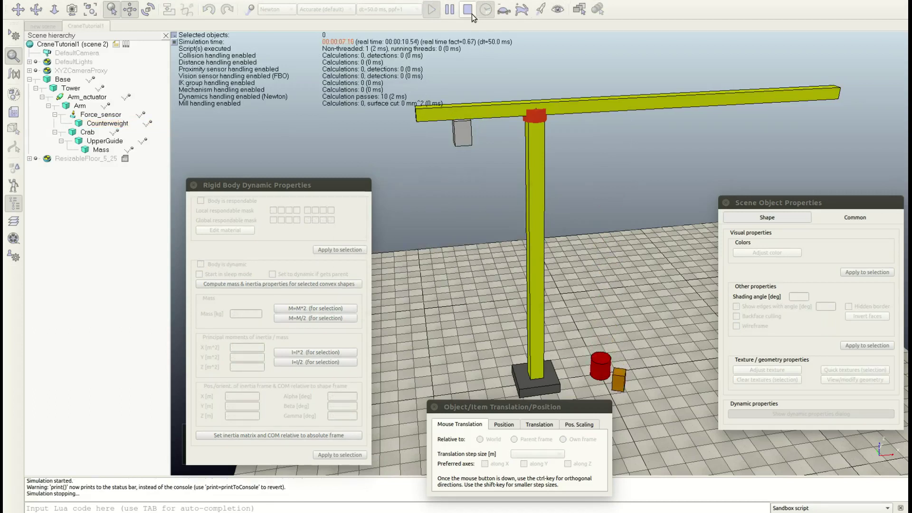
# Add a prismatic joint to the scene for driving the crab along the arm.
pyautogui.click(17, 9)
pyautogui.moveTo(424, 281)
pyautogui.mouseDown()
pyautogui.moveTo(446, 299)
pyautogui.moveTo(441, 281)
pyautogui.mouseUp()
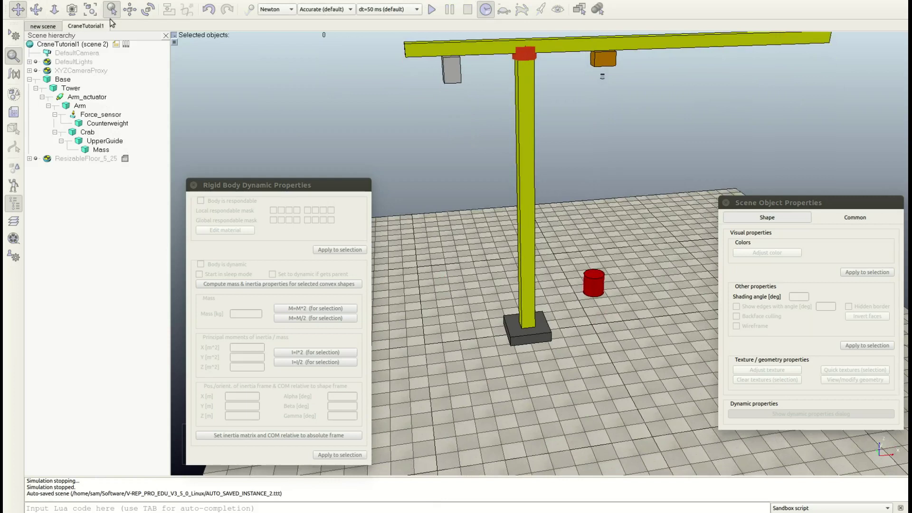
pyautogui.click(129, 9)
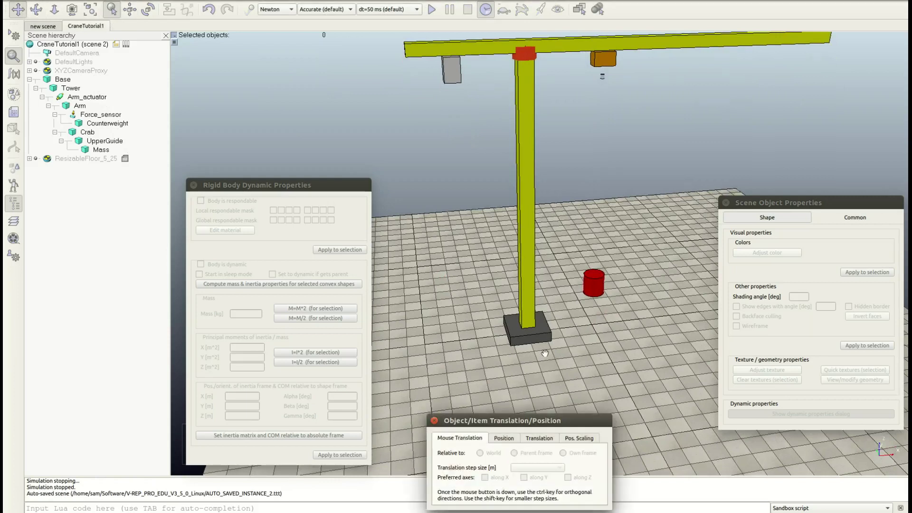
pyautogui.rightClick(434, 263)
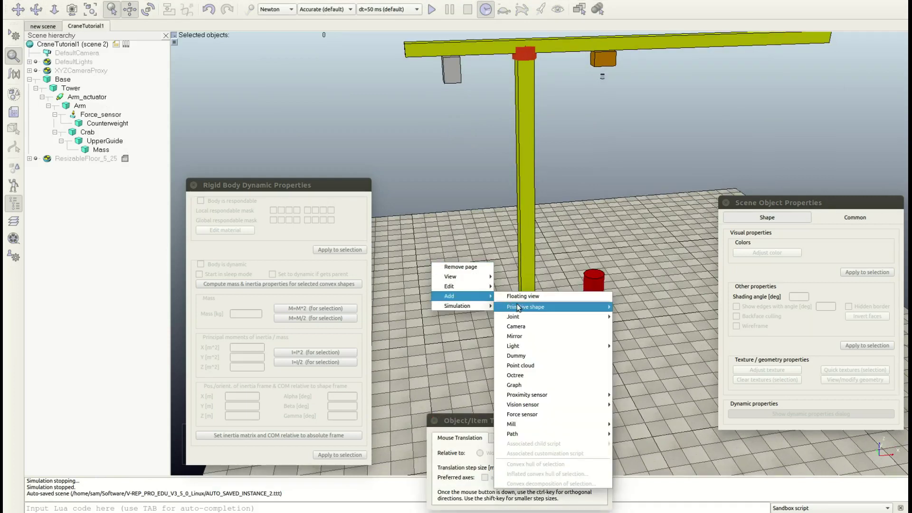
pyautogui.moveTo(529, 319)
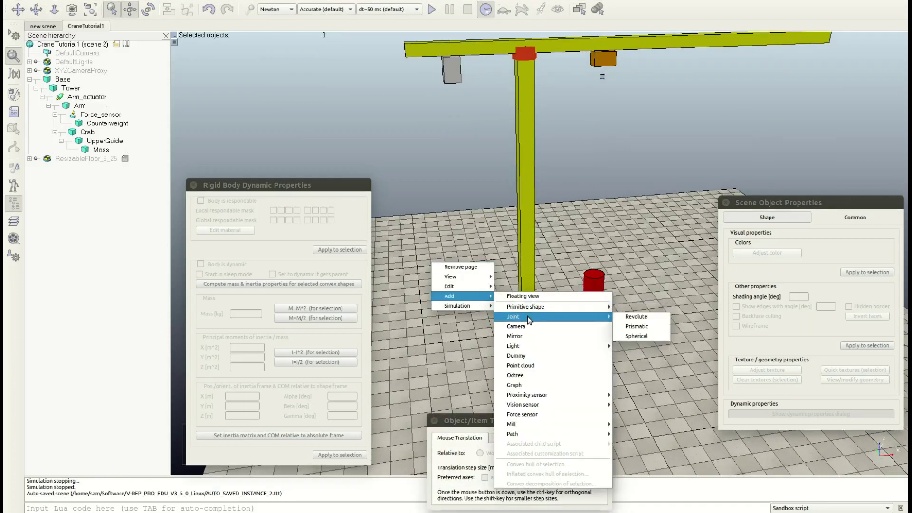
pyautogui.click(627, 327)
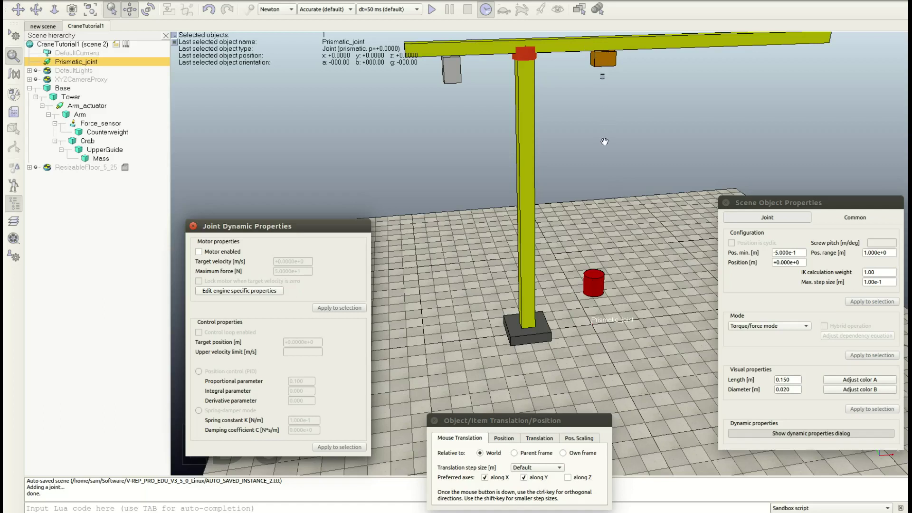
# Restrict the prismatic joint's translation to X and Z and move it to about X -1.5 m, Z 7.825 m, beside the tower's upper end.
pyautogui.click(528, 478)
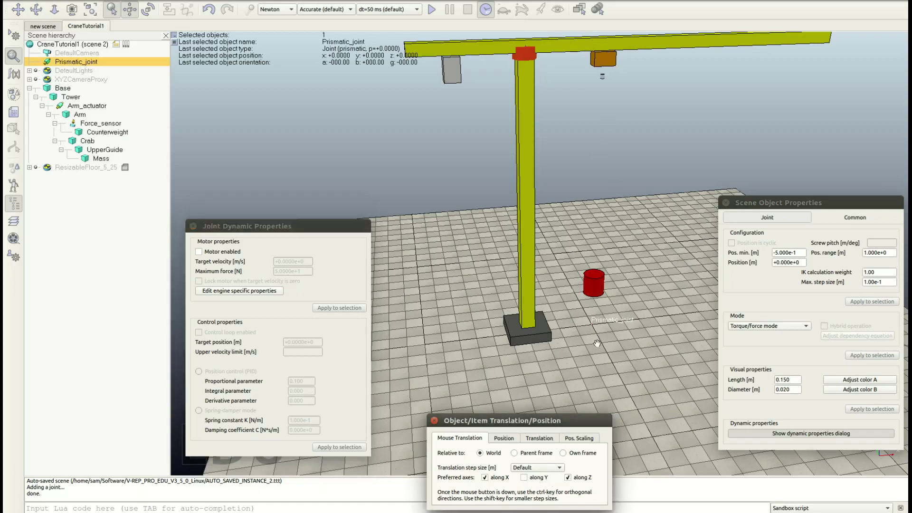
pyautogui.moveTo(612, 322); pyautogui.dragTo(538, 64)
pyautogui.click(538, 64)
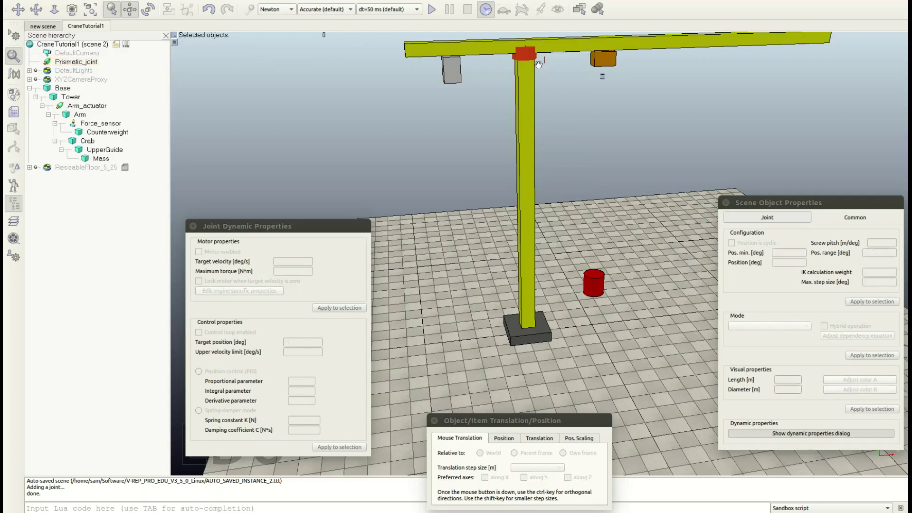
pyautogui.click(545, 60)
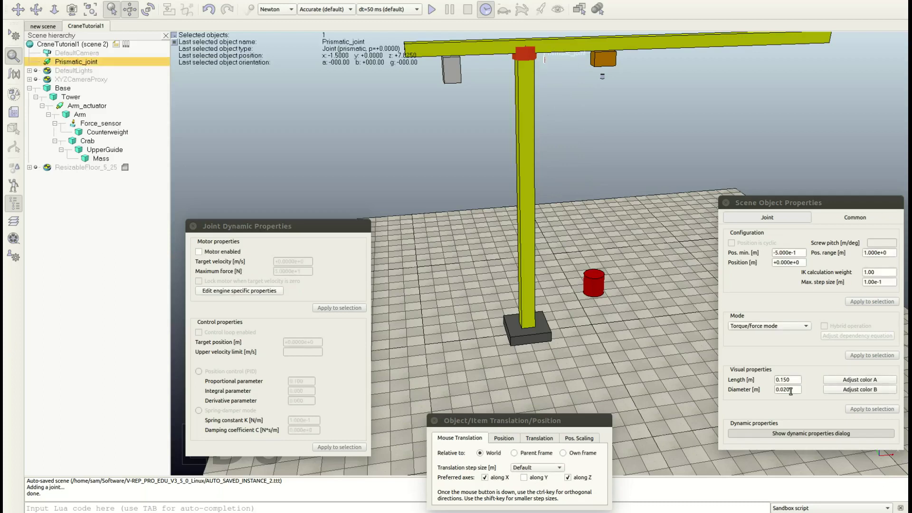
# Set the prismatic joint's visual length to 0.300 m and diameter to 0.050 m, and move it to about X -1.475 m, Z 7.65 m.
pyautogui.click(735, 376)
pyautogui.write('0.')
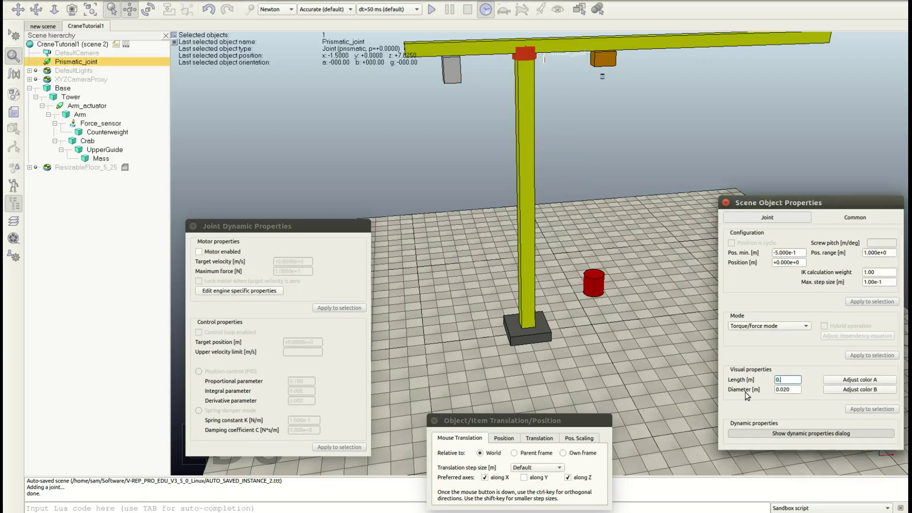
pyautogui.press('Tab')
pyautogui.write('0.0')
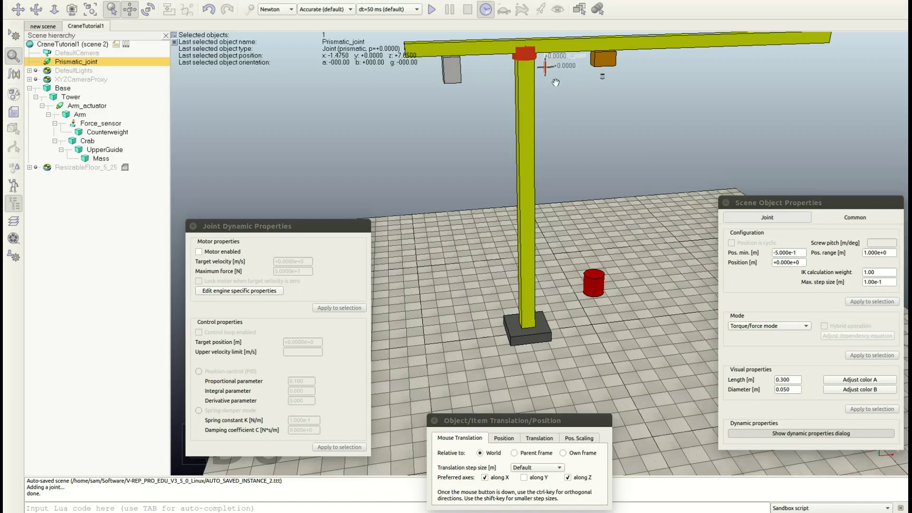
pyautogui.click(550, 66)
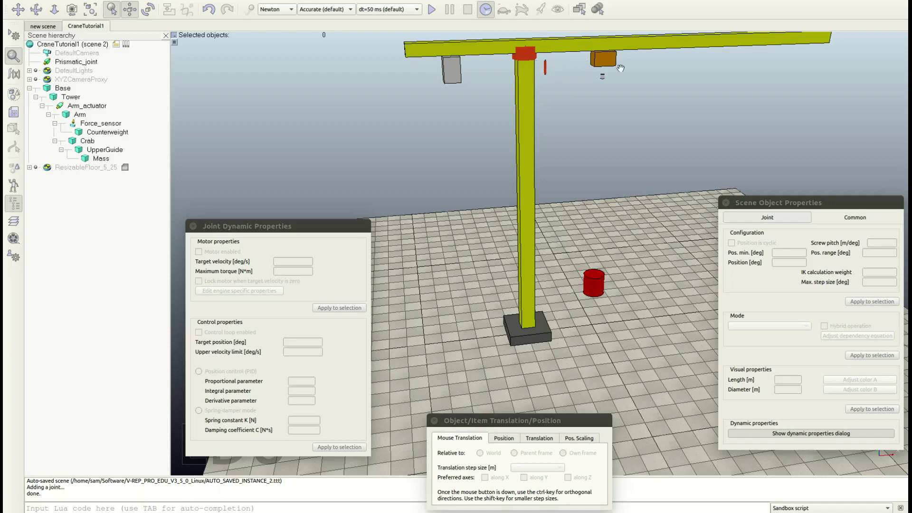
pyautogui.click(545, 65)
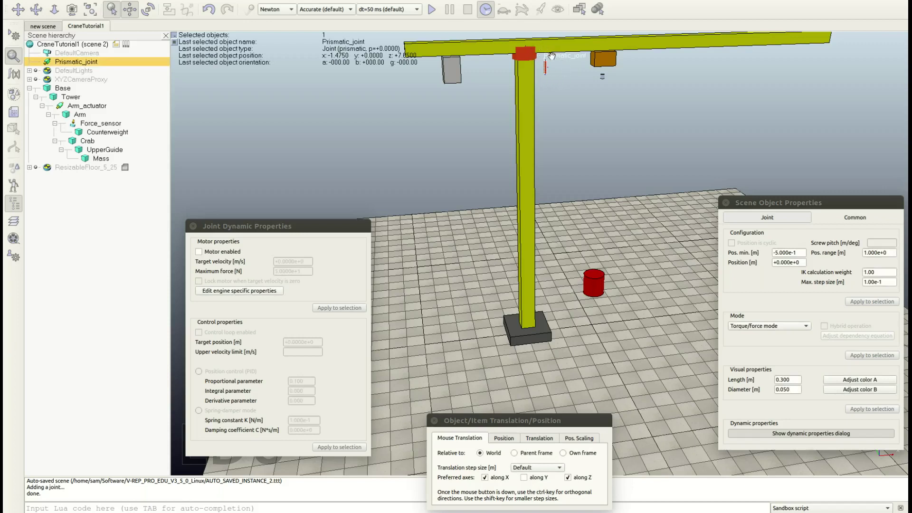
# Rotate the prismatic joint 90 degrees around the Y axis of its own frame.
pyautogui.moveTo(770, 204); pyautogui.dragTo(768, 175)
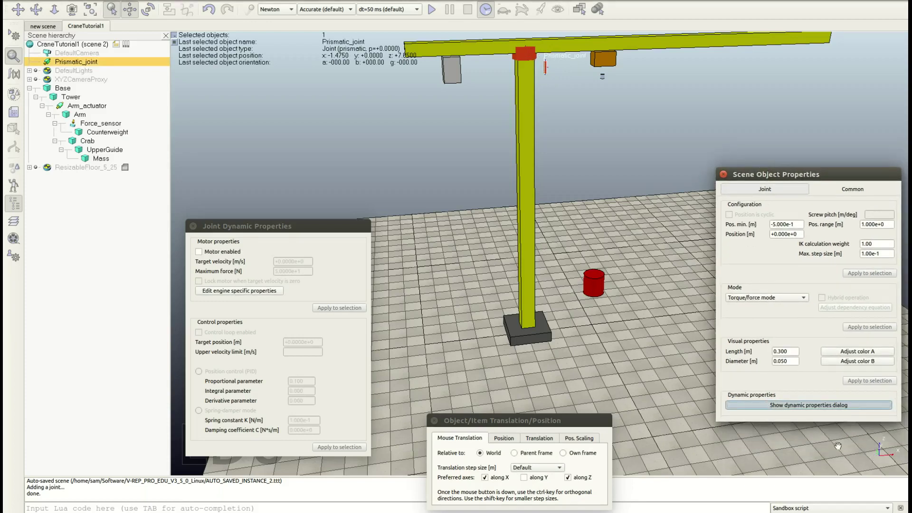
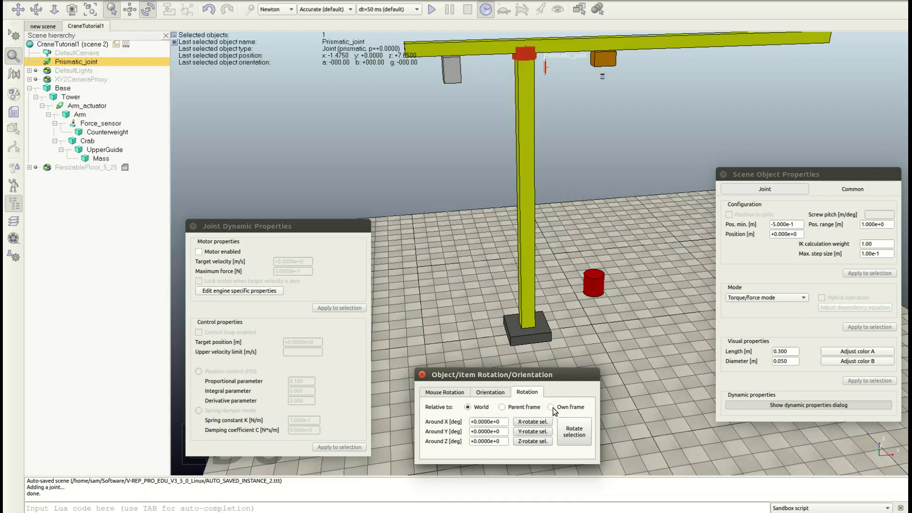
pyautogui.click(551, 408)
pyautogui.moveTo(506, 432); pyautogui.dragTo(460, 433)
pyautogui.write('90')
pyautogui.click(533, 432)
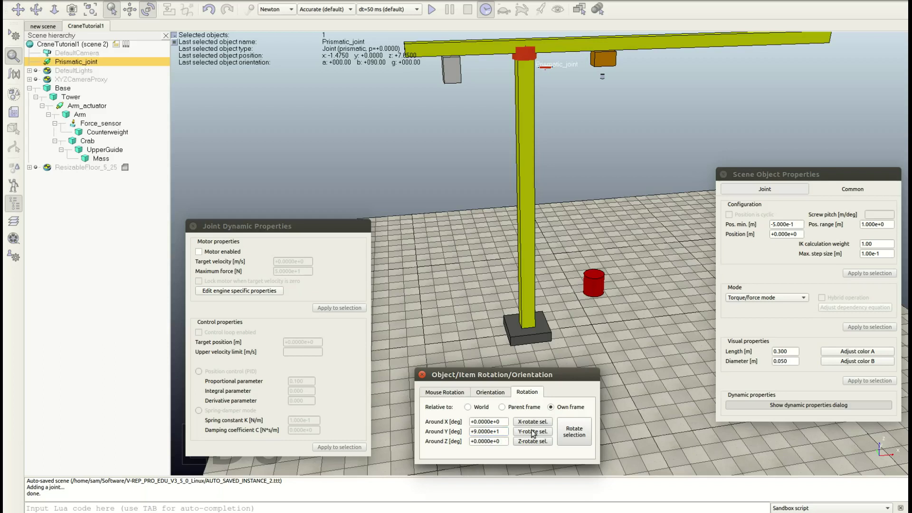
pyautogui.click(564, 78)
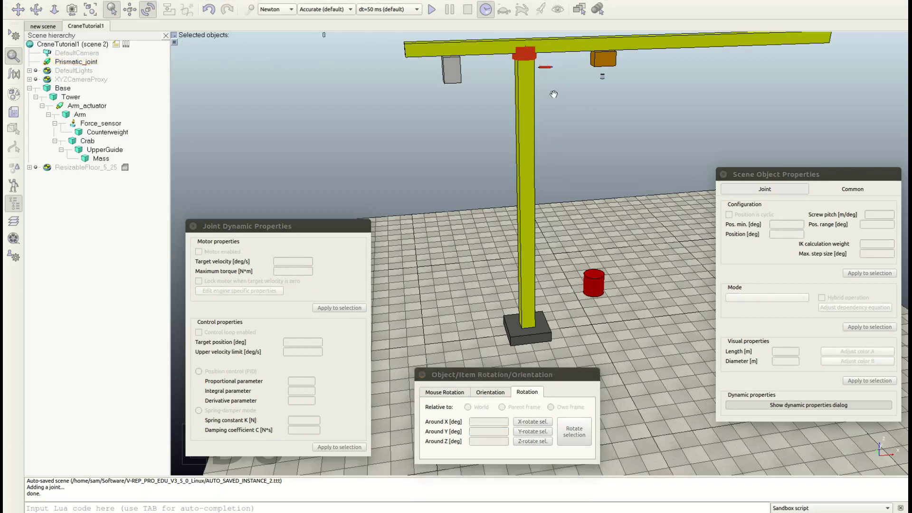
# Apply Crab's world Z coordinate, 7.825 m, to the prismatic joint.
pyautogui.click(549, 68)
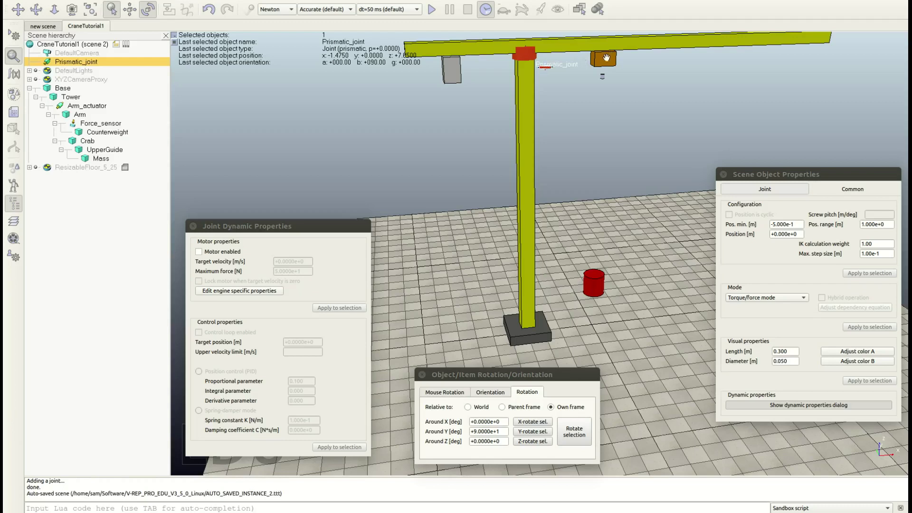
pyautogui.keyDown('ctrl'); pyautogui.click(606, 58); pyautogui.keyUp('ctrl')
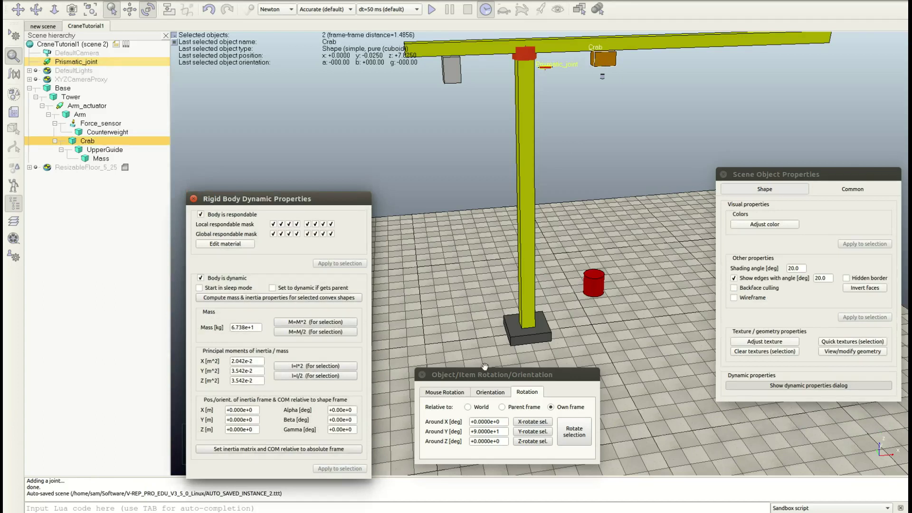
pyautogui.click(131, 10)
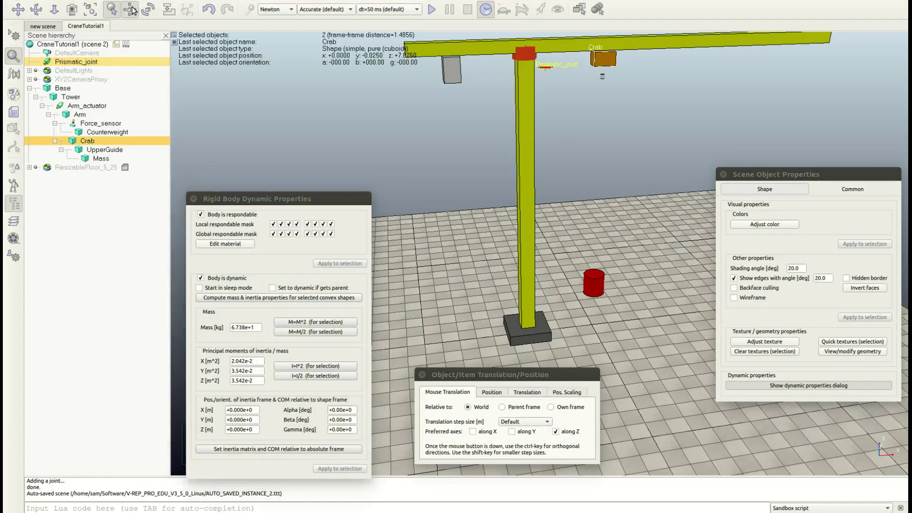
pyautogui.click(498, 394)
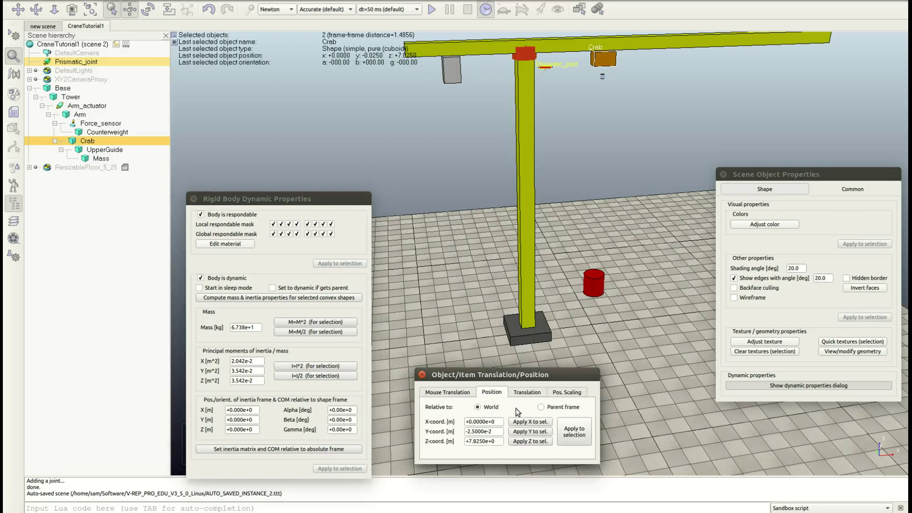
pyautogui.click(517, 441)
# Rename the prismatic joint as Crab_actuator in the scene hierarchy.
pyautogui.click(77, 62)
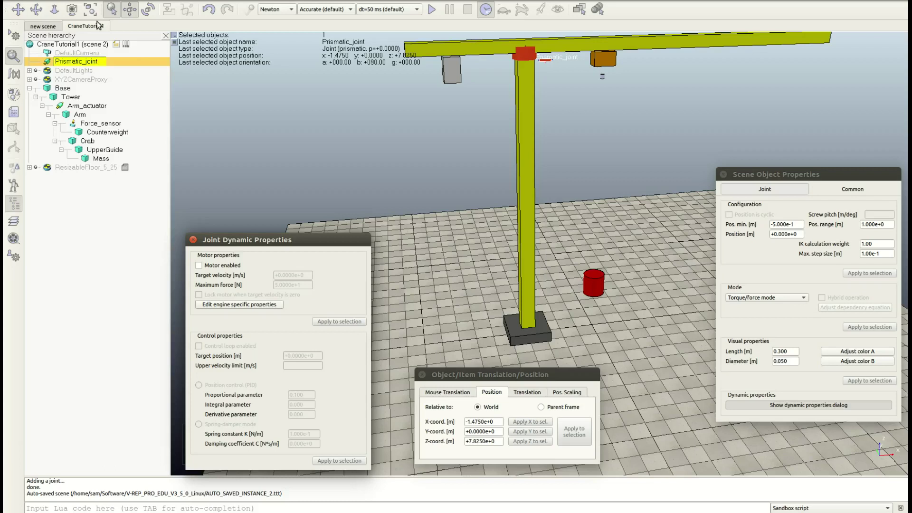
pyautogui.click(98, 66)
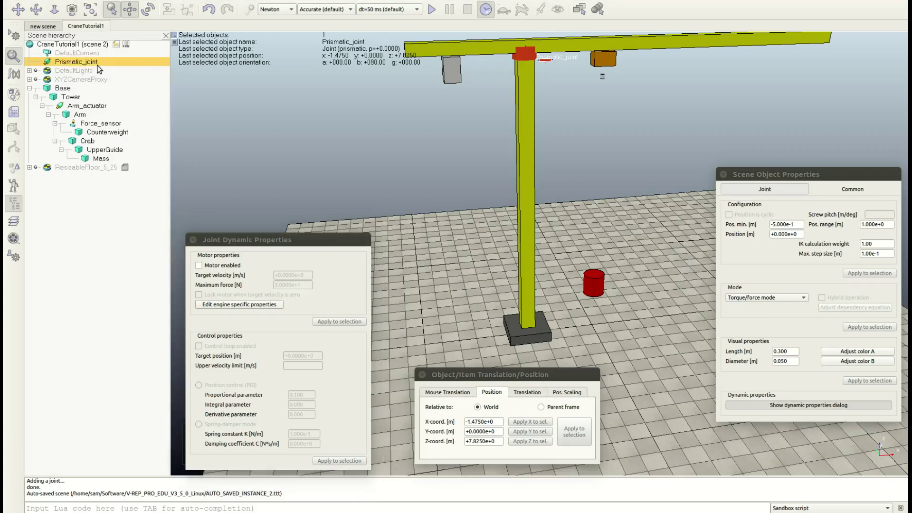
pyautogui.doubleClick(99, 66)
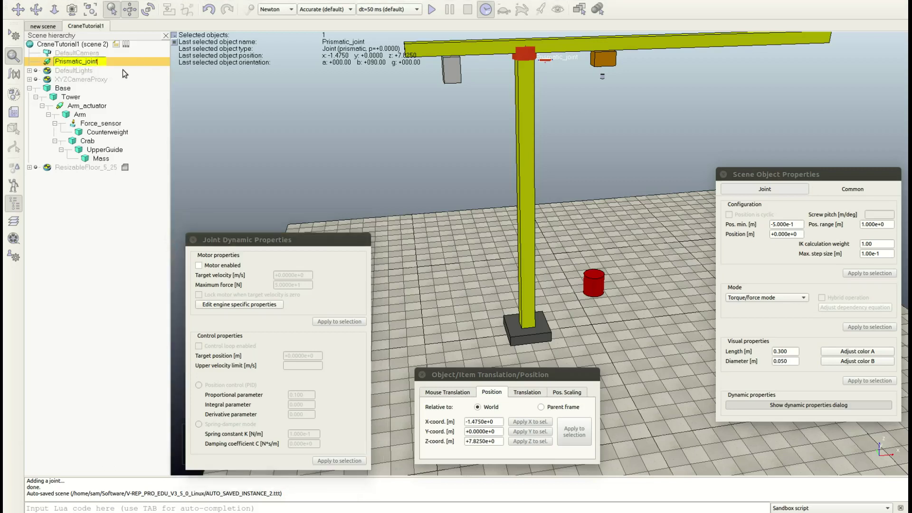
pyautogui.write('Prab_actuator')
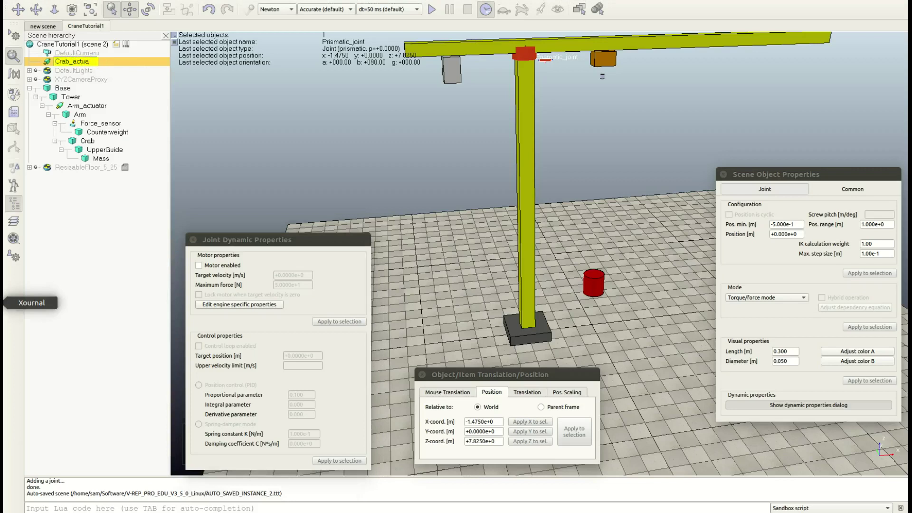
pyautogui.press('Return')
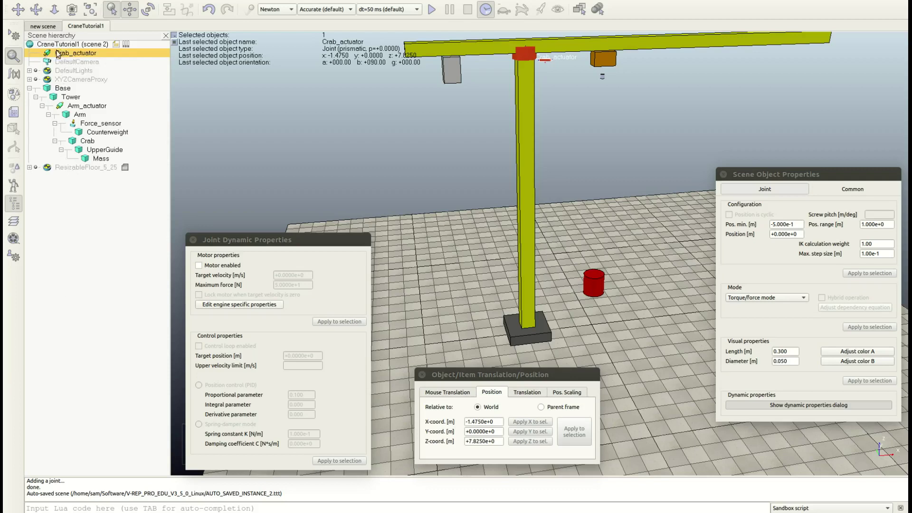
# Make Crab_actuator a child of Arm, and make Crab a child of Crab_actuator in the scene hierarchy.
pyautogui.moveTo(78, 56); pyautogui.dragTo(87, 114)
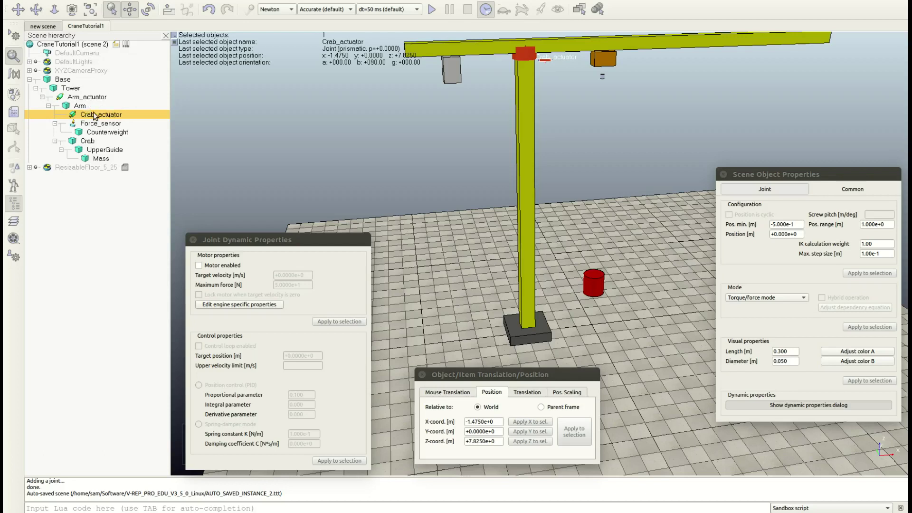
pyautogui.click(86, 142)
pyautogui.moveTo(87, 142); pyautogui.dragTo(102, 117)
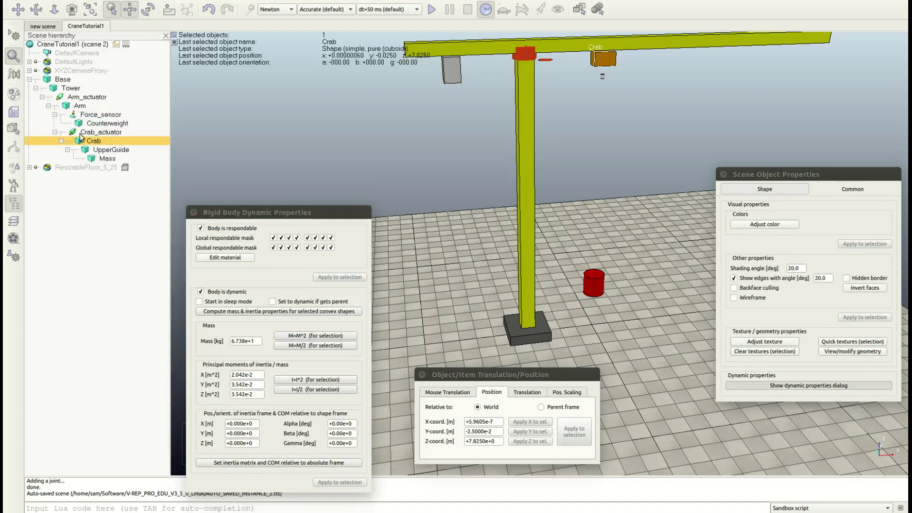
# Enable Crab_actuator's motor, set its maximum force to 1000 N, and lock the motor when the target velocity is zero.
pyautogui.click(87, 134)
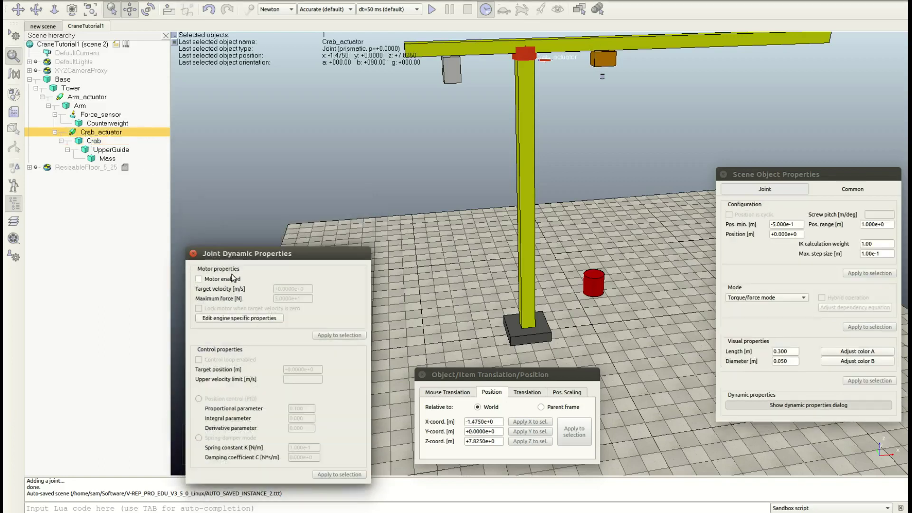
pyautogui.moveTo(227, 261); pyautogui.dragTo(245, 244)
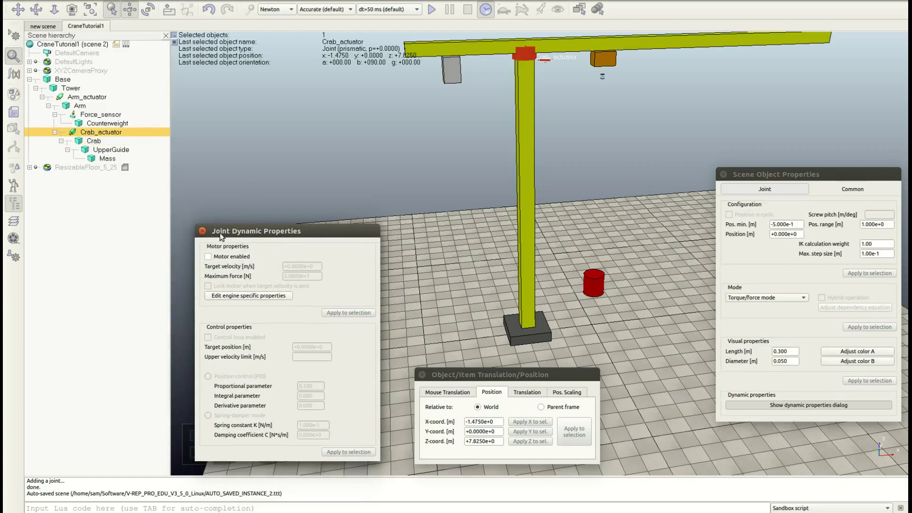
pyautogui.moveTo(230, 239)
pyautogui.mouseDown()
pyautogui.moveTo(214, 239)
pyautogui.moveTo(233, 239)
pyautogui.mouseUp()
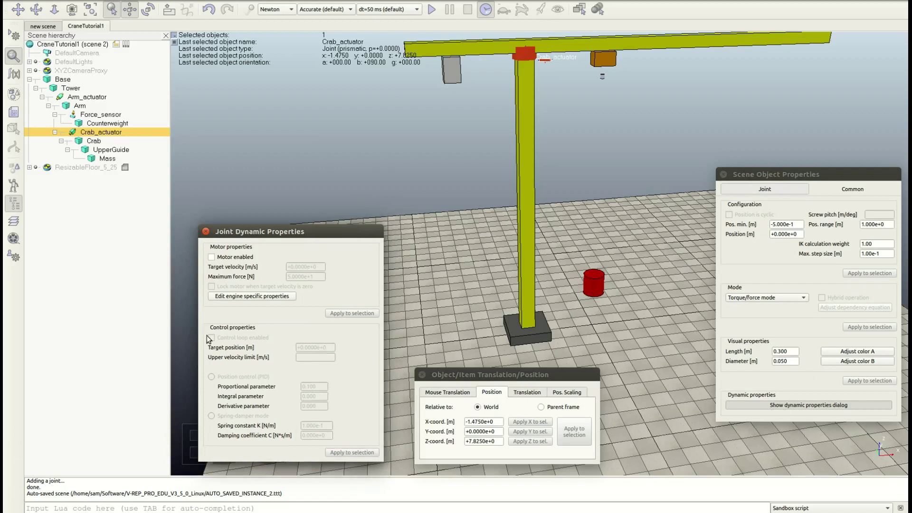
pyautogui.click(212, 257)
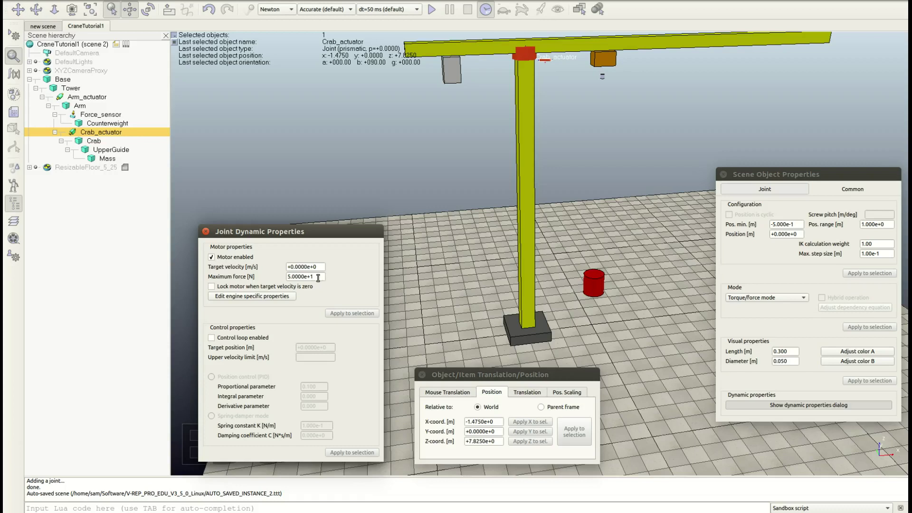
pyautogui.moveTo(319, 276); pyautogui.dragTo(254, 272)
pyautogui.write('1e3')
pyautogui.press('Return')
pyautogui.click(212, 287)
# Set Crab_actuator's target velocity to 1 m/s, run the simulation to check the crab's movement, and stop it.
pyautogui.moveTo(323, 267); pyautogui.dragTo(189, 241)
pyautogui.write('1')
pyautogui.press('Return')
pyautogui.click(430, 11)
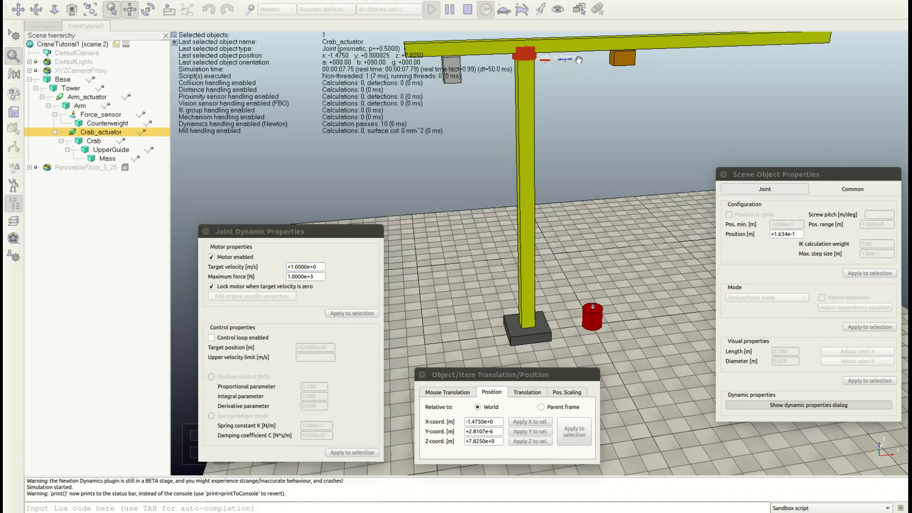
pyautogui.click(468, 9)
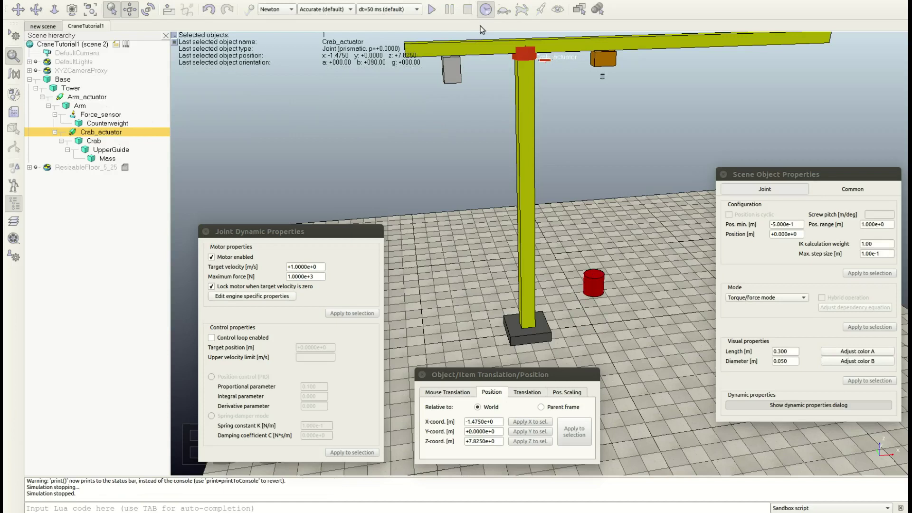
# Detach Crab_actuator to the scene's top level and make Crab a direct child of Arm again.
pyautogui.moveTo(109, 132); pyautogui.dragTo(106, 44)
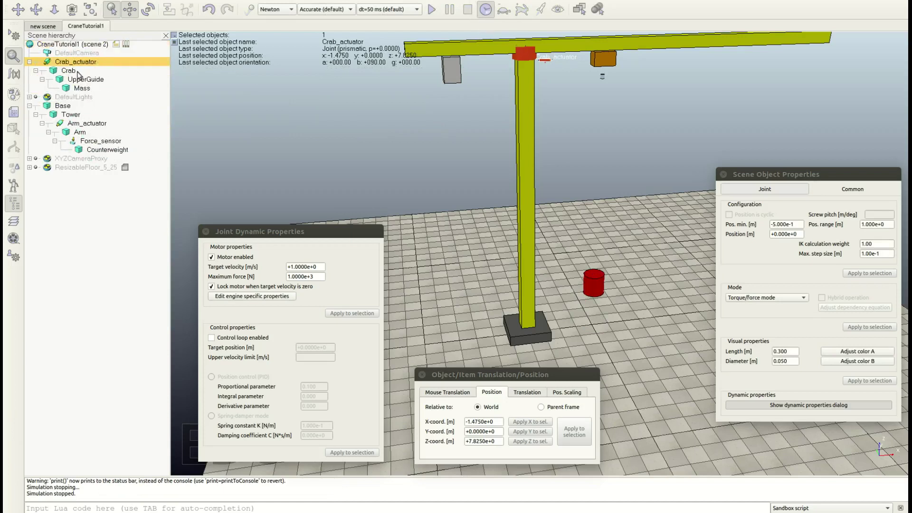
pyautogui.click(71, 71)
pyautogui.moveTo(74, 72); pyautogui.dragTo(114, 134)
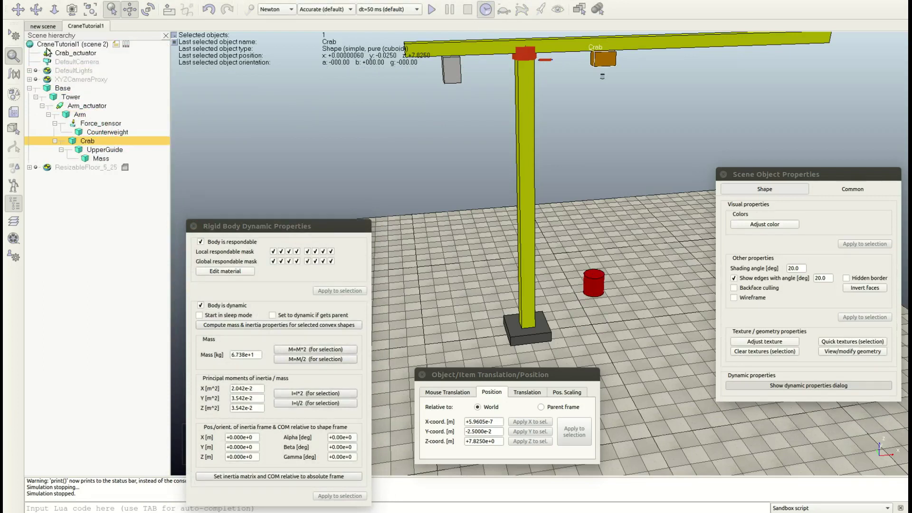
# Set Crab_actuator's minimum position to 0 m.
pyautogui.click(79, 53)
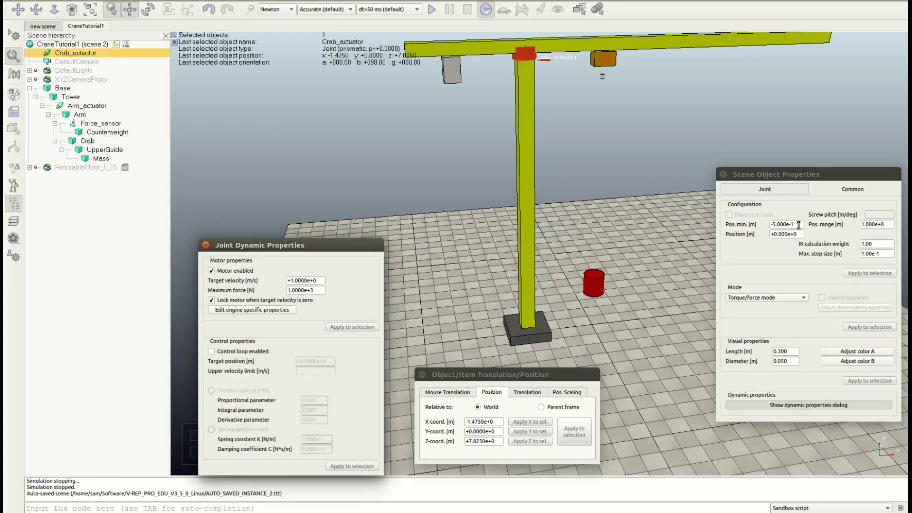
pyautogui.moveTo(798, 225); pyautogui.dragTo(766, 226)
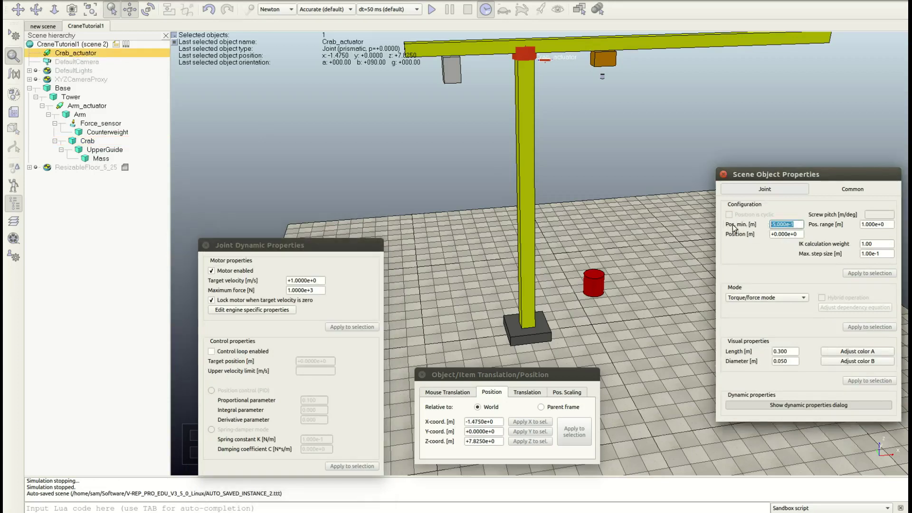
pyautogui.write('+0.000e+0')
pyautogui.press('Tab')
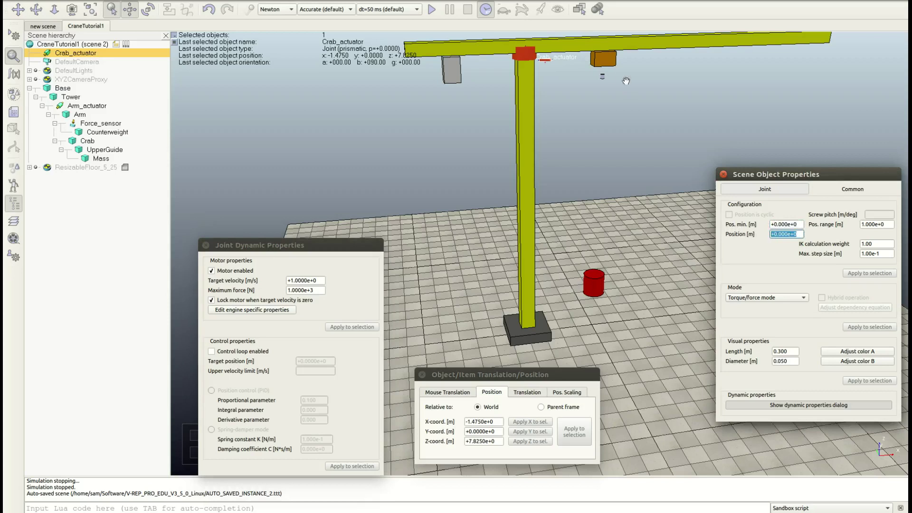
# Move Crab along the X axis only, towards the tower next to Crab_actuator, to about x = -0.95 m.
pyautogui.click(603, 57)
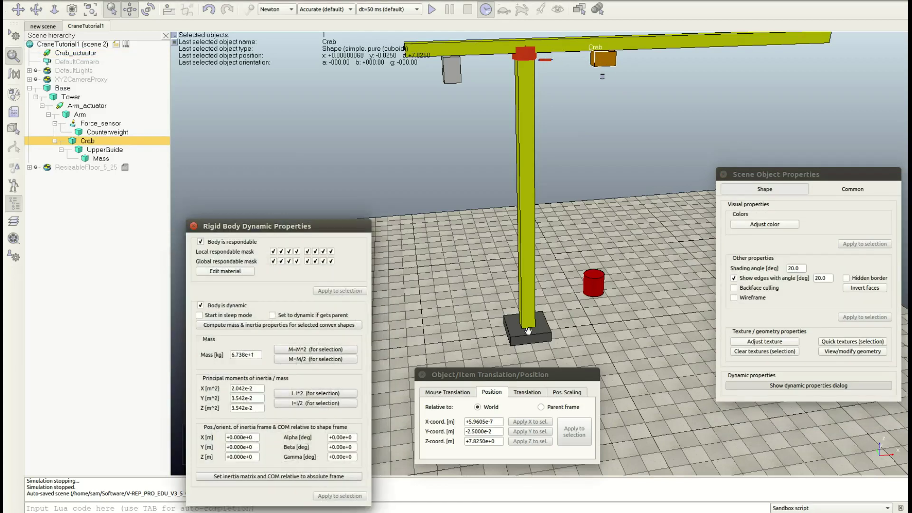
pyautogui.click(454, 397)
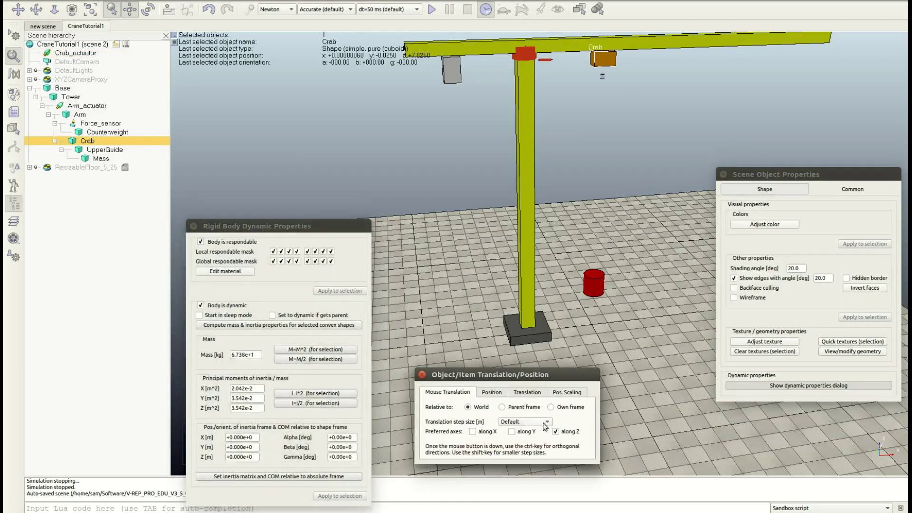
pyautogui.click(486, 432)
pyautogui.moveTo(611, 58); pyautogui.dragTo(549, 62)
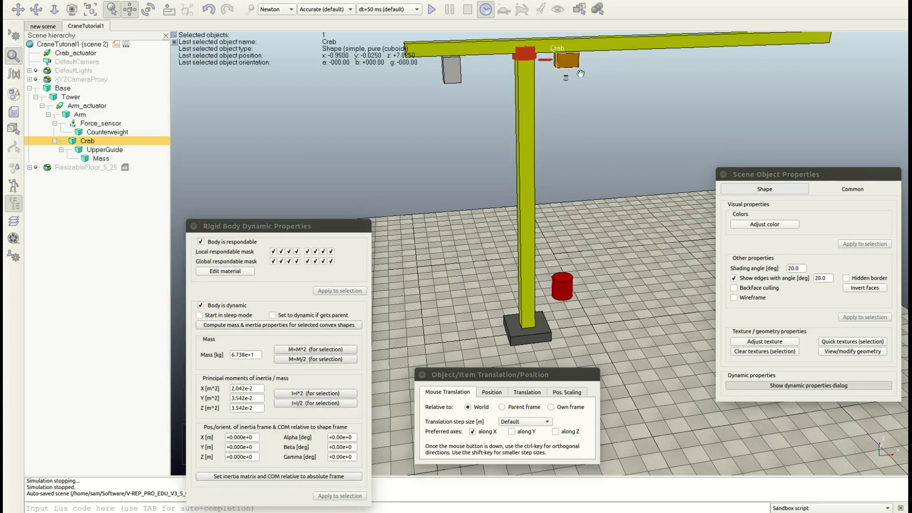
pyautogui.click(545, 60)
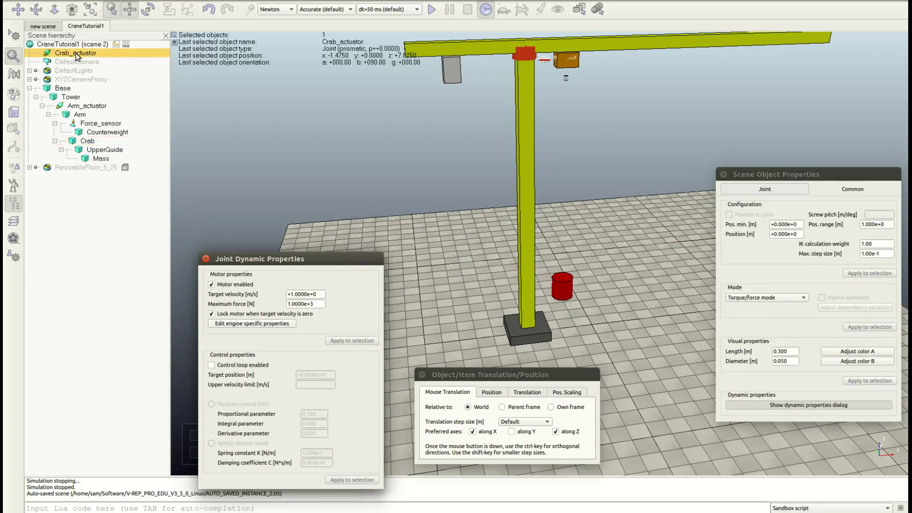
pyautogui.moveTo(797, 236); pyautogui.dragTo(766, 237)
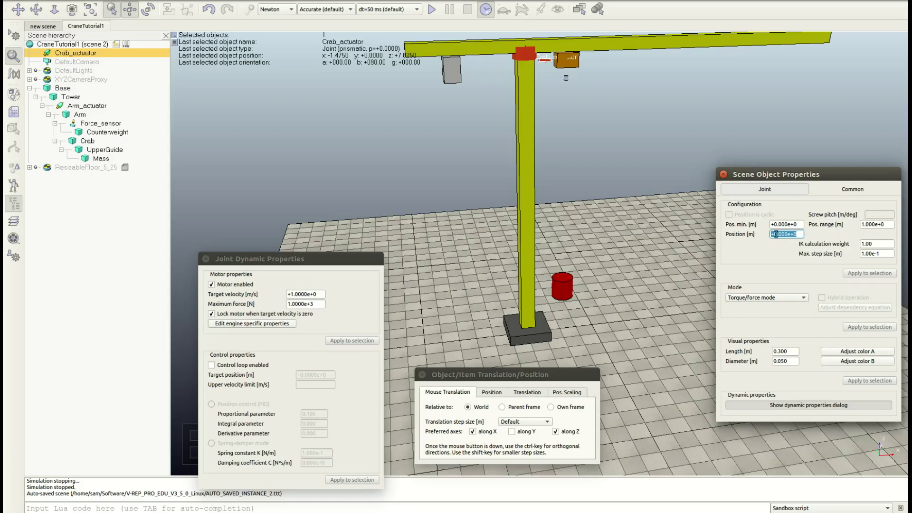
# Try moving Crab about 6.5 m along X to the arm's far end to gauge its travel, and undo the move.
pyautogui.click(566, 60)
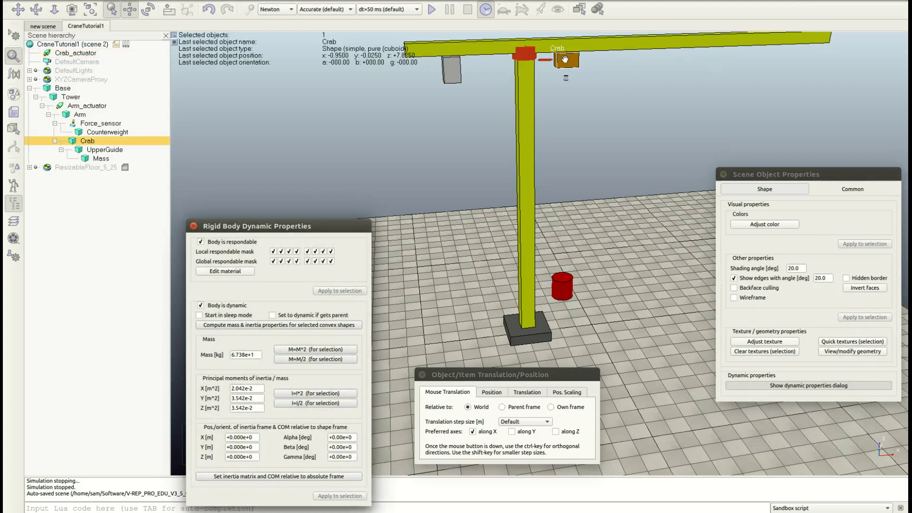
pyautogui.moveTo(565, 58); pyautogui.dragTo(804, 51)
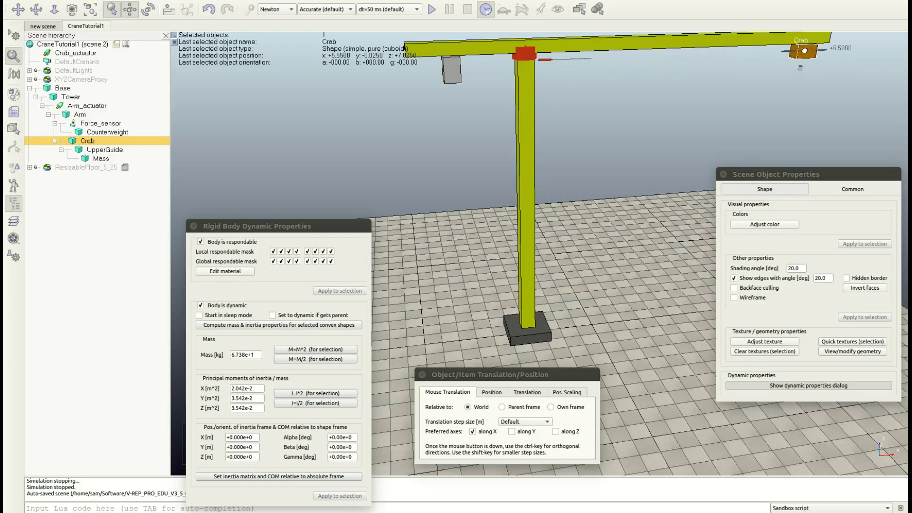
pyautogui.moveTo(805, 51); pyautogui.dragTo(804, 51)
pyautogui.click(808, 89)
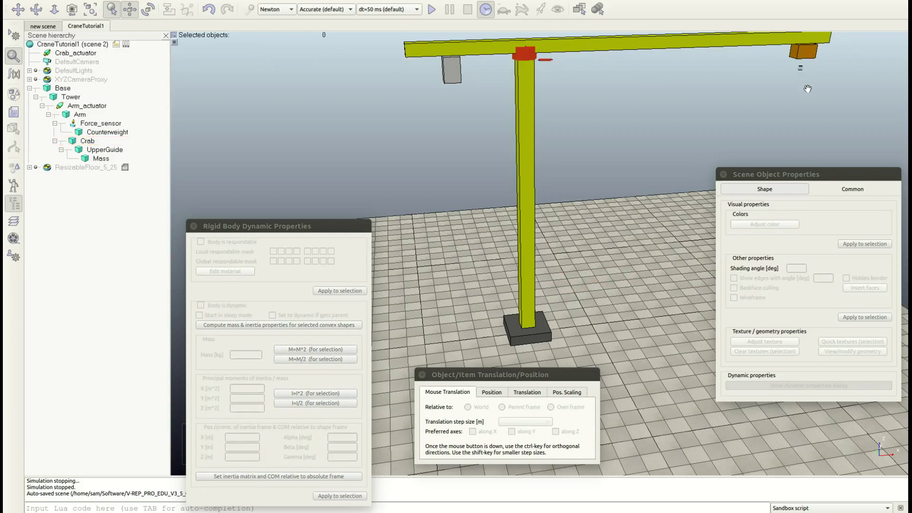
pyautogui.hotkey('ctrl', 'z')
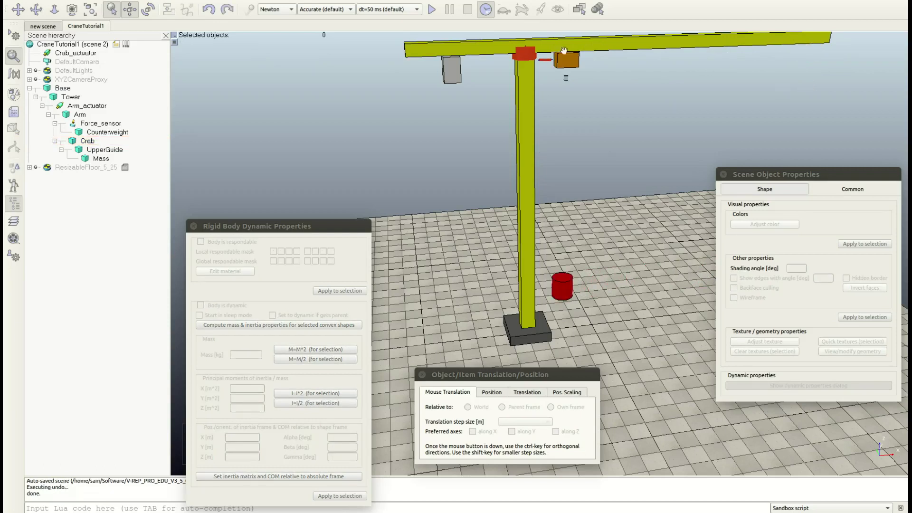
# Set Crab_actuator's position range to 6.5 m, and briefly run and stop the simulation.
pyautogui.click(546, 60)
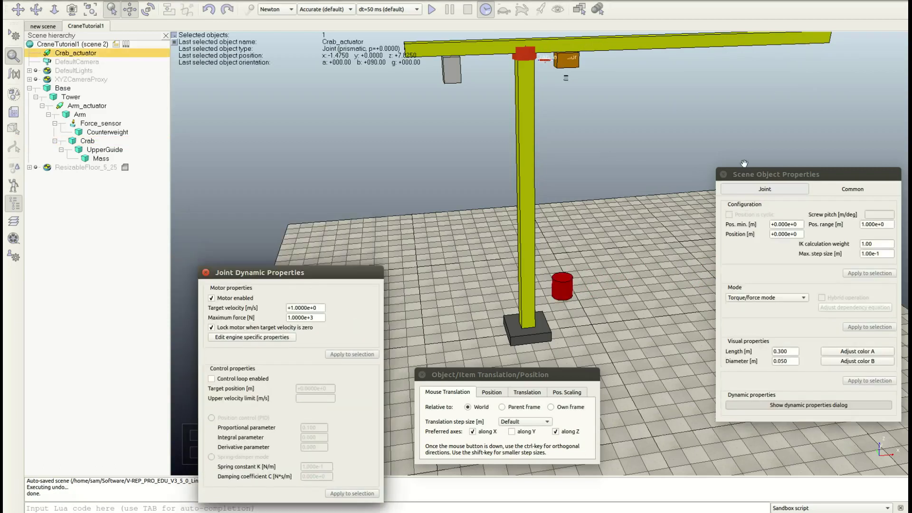
pyautogui.tripleClick(890, 225)
pyautogui.write('6.5')
pyautogui.press('Return')
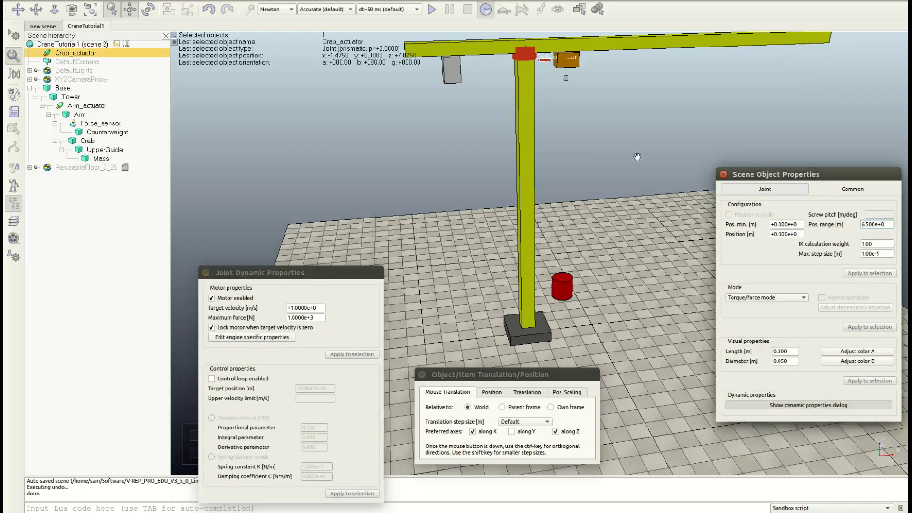
pyautogui.click(432, 9)
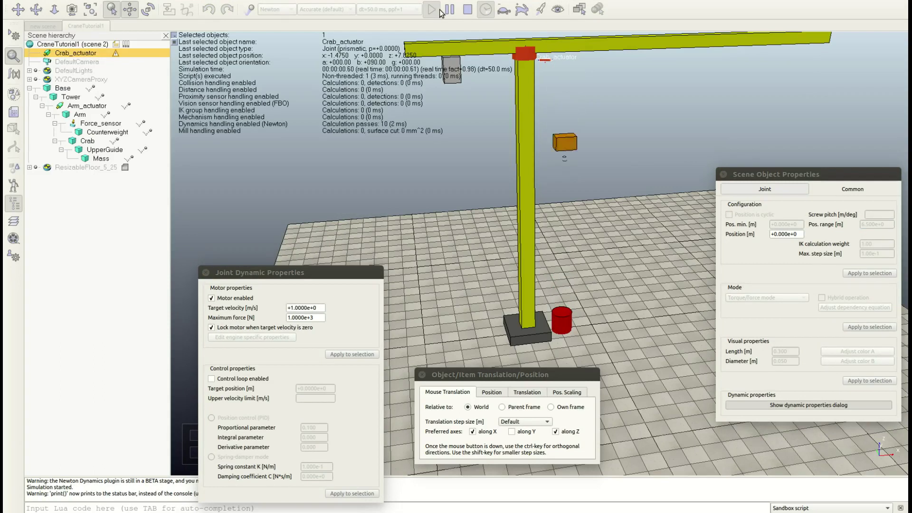
pyautogui.click(467, 9)
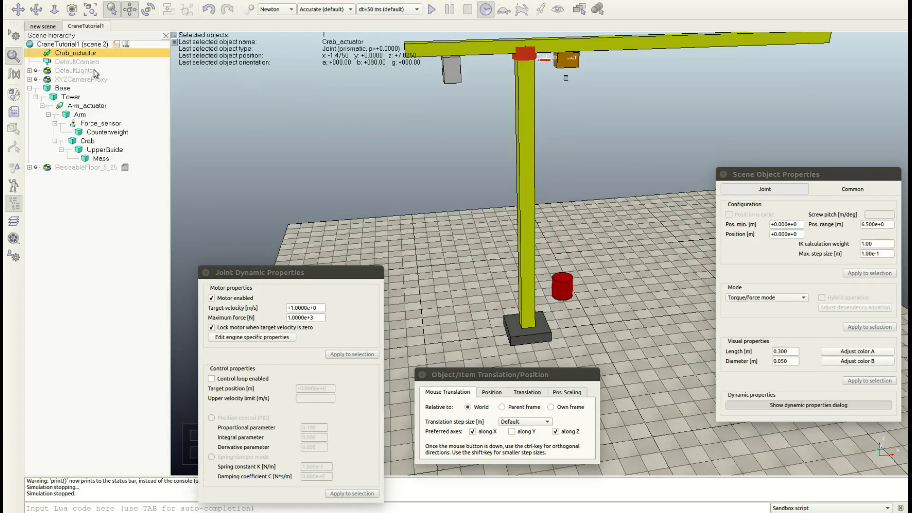
# Make Crab_actuator a child of Arm again and Crab a child of Crab_actuator.
pyautogui.moveTo(91, 56); pyautogui.dragTo(134, 112)
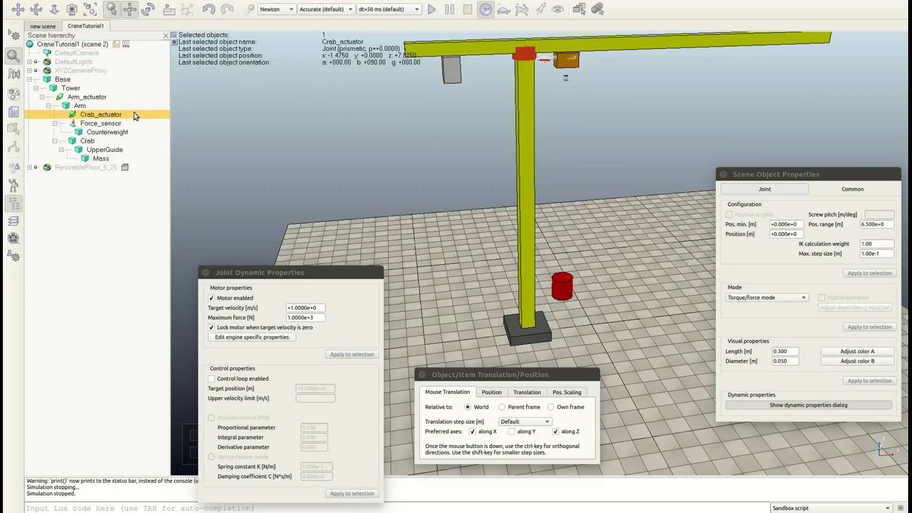
pyautogui.moveTo(92, 142); pyautogui.dragTo(101, 118)
# Run the simulation to check Crab's travel along the arm, dismiss the dynamics warning, and stop it.
pyautogui.click(413, 9)
pyautogui.click(430, 15)
pyautogui.click(430, 12)
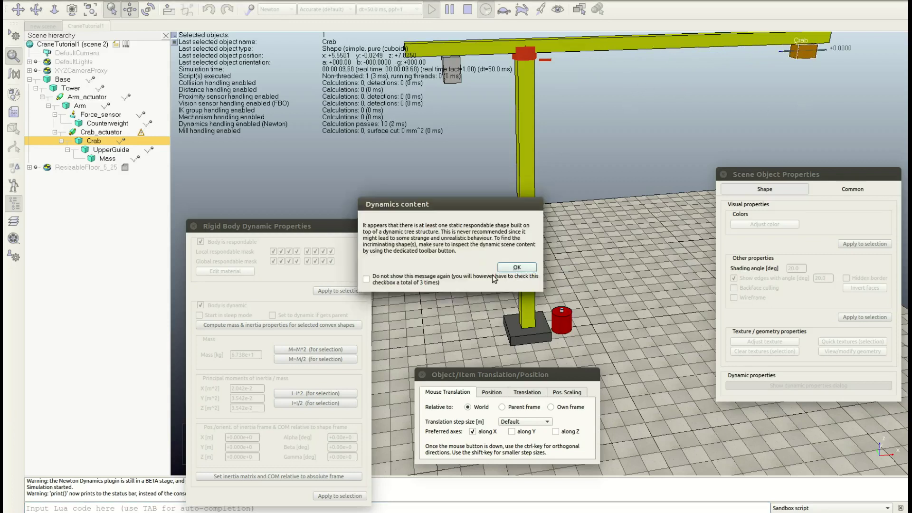
pyautogui.click(517, 268)
pyautogui.click(468, 9)
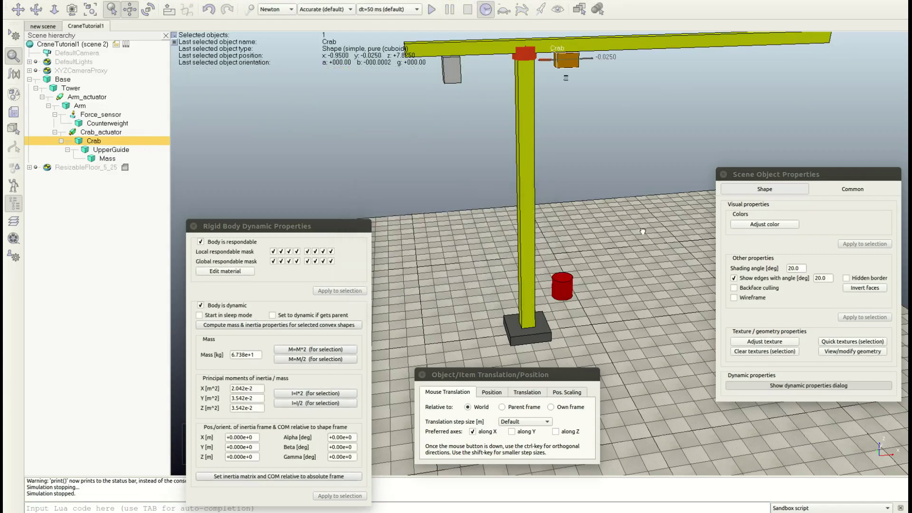
pyautogui.click(628, 145)
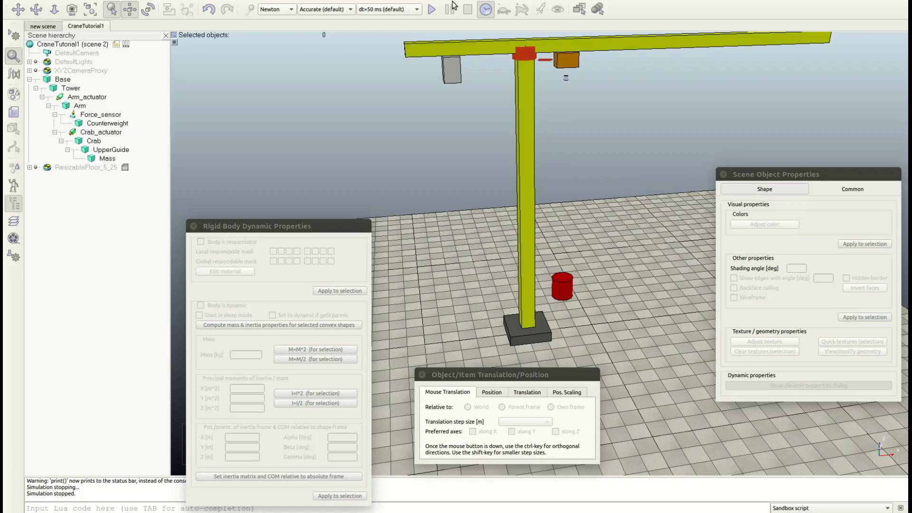
pyautogui.click(538, 61)
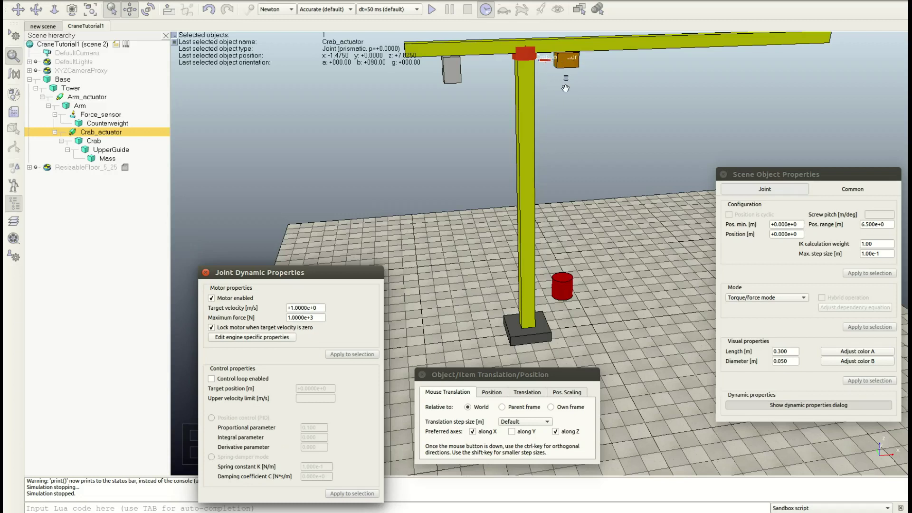
# Add a new prismatic joint to the scene with nothing else selected.
pyautogui.click(450, 221)
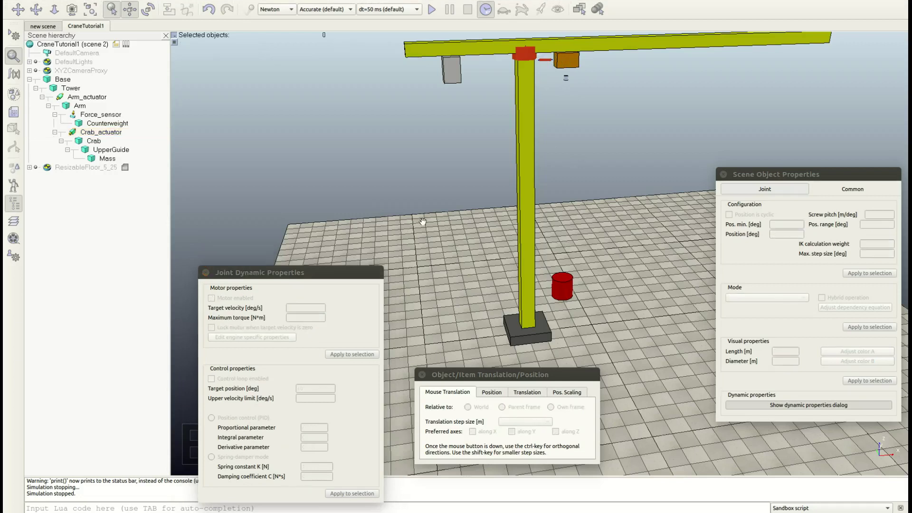
pyautogui.rightClick(422, 222)
pyautogui.moveTo(460, 247)
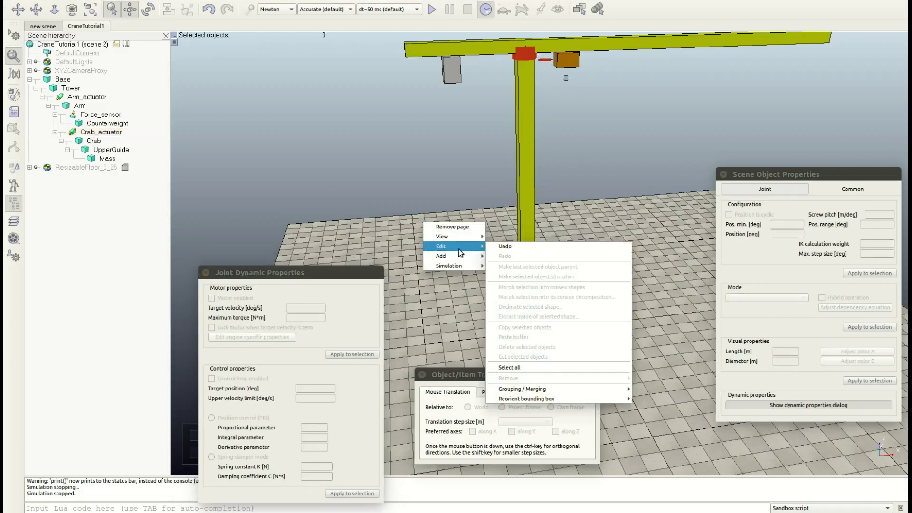
pyautogui.moveTo(556, 278)
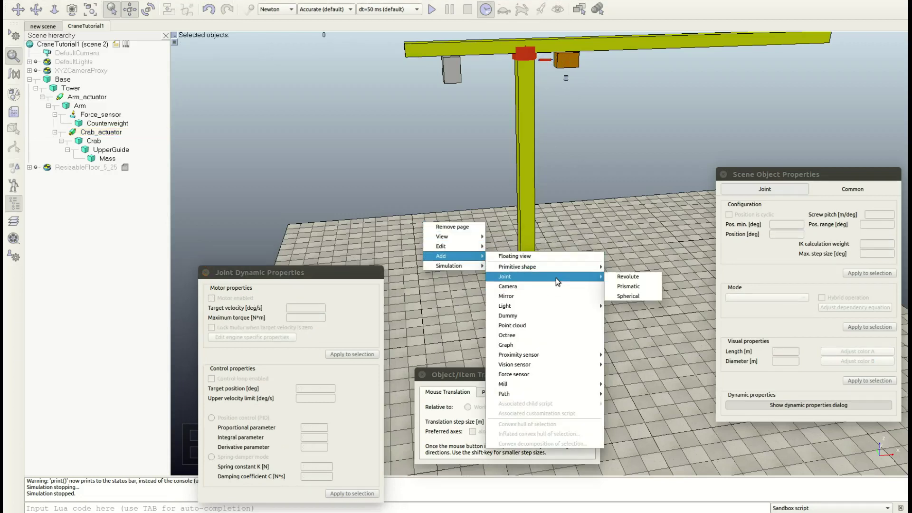
pyautogui.click(625, 286)
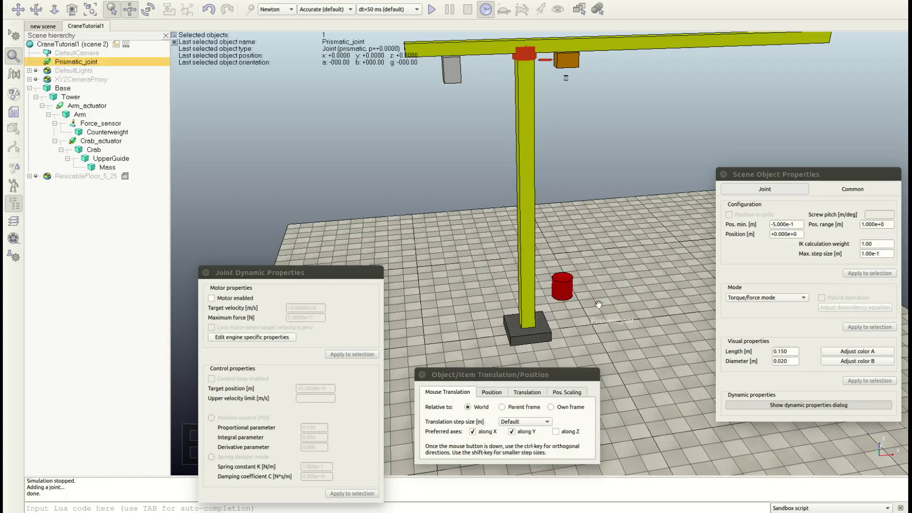
# Rename the new prismatic joint as Hoist_actuator.
pyautogui.doubleClick(92, 62)
pyautogui.press('BackSpace')
pyautogui.press('BackSpace')
pyautogui.press('BackSpace')
pyautogui.press('BackSpace')
pyautogui.press('BackSpace')
pyautogui.press('BackSpace')
pyautogui.press('BackSpace')
pyautogui.press('BackSpace')
pyautogui.press('BackSpace')
pyautogui.press('BackSpace')
pyautogui.press('BackSpace')
pyautogui.press('BackSpace')
pyautogui.press('BackSpace')
pyautogui.press('BackSpace')
pyautogui.write('Hoist_acu')
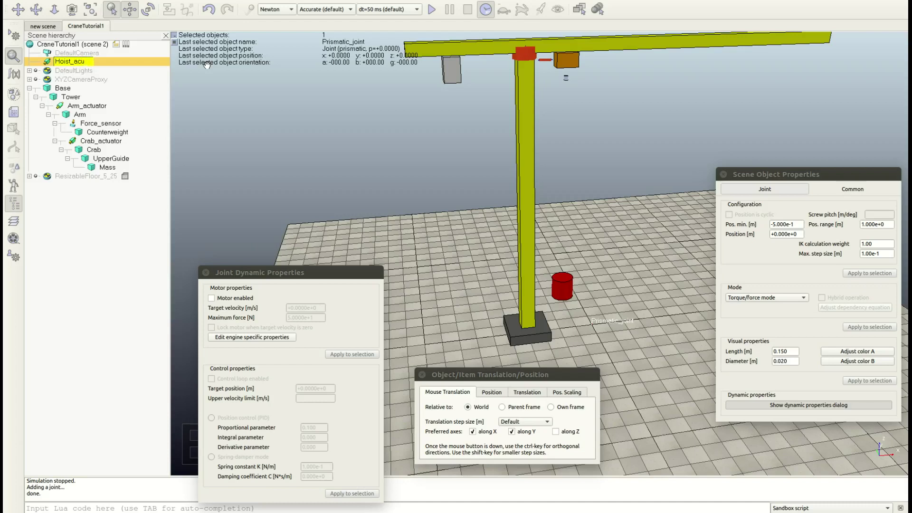
pyautogui.write('tuator')
pyautogui.press('Return')
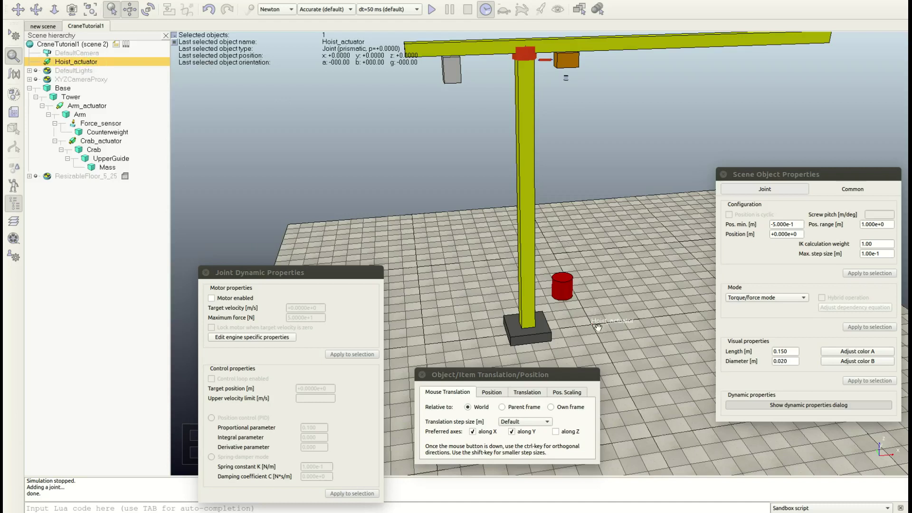
# Set Hoist_actuator's visual length to 0.5 m and its diameter to 0.05 m.
pyautogui.click(718, 340)
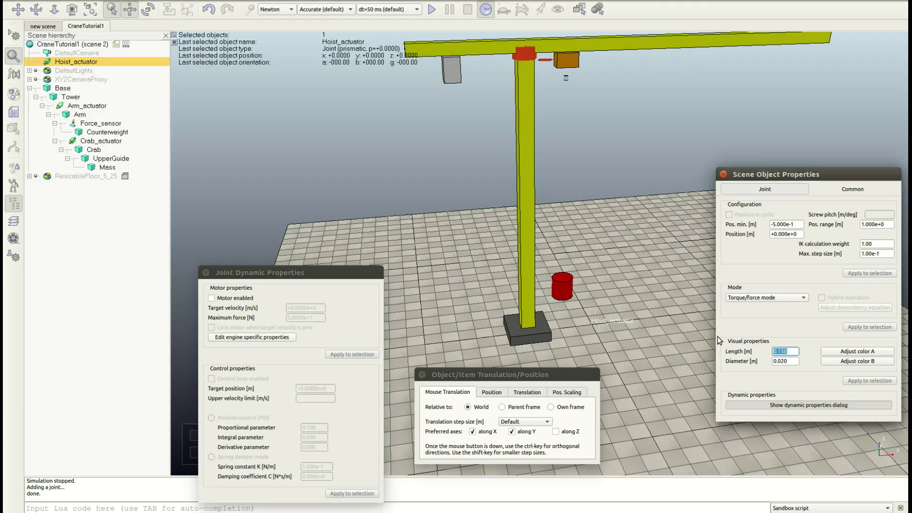
pyautogui.write('0.5')
pyautogui.press('Return')
pyautogui.press('Tab')
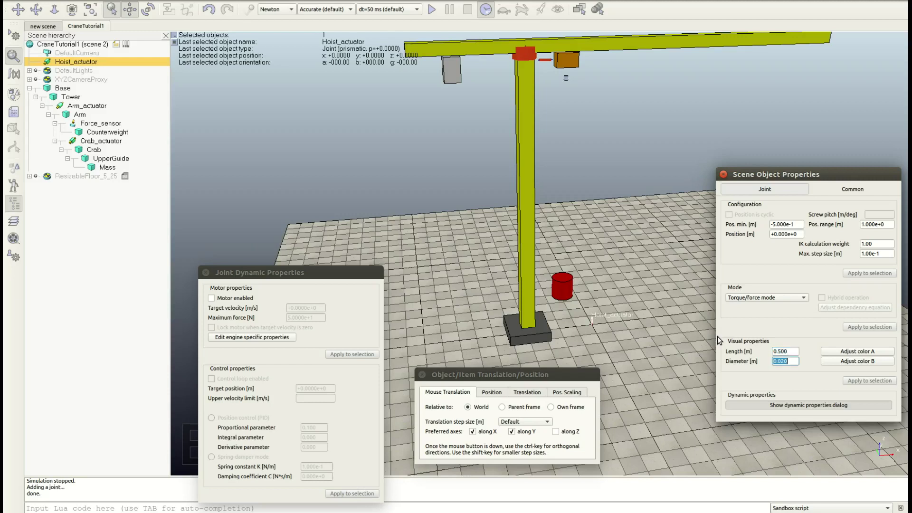
pyautogui.write('0.05')
pyautogui.press('Return')
# Move Hoist_actuator in the X and Z directions to a spot below Crab, at about x = -0.925 m.
pyautogui.click(525, 433)
pyautogui.click(575, 433)
pyautogui.moveTo(592, 321); pyautogui.dragTo(620, 132)
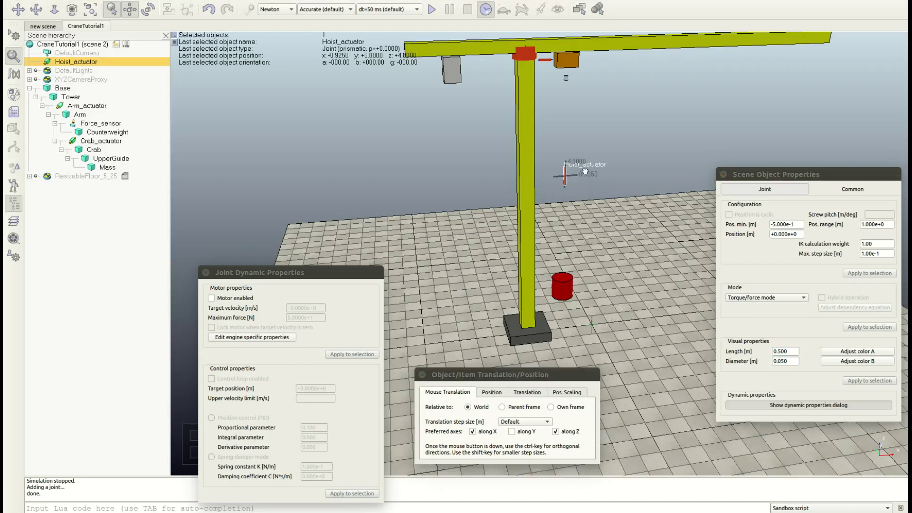
pyautogui.click(620, 133)
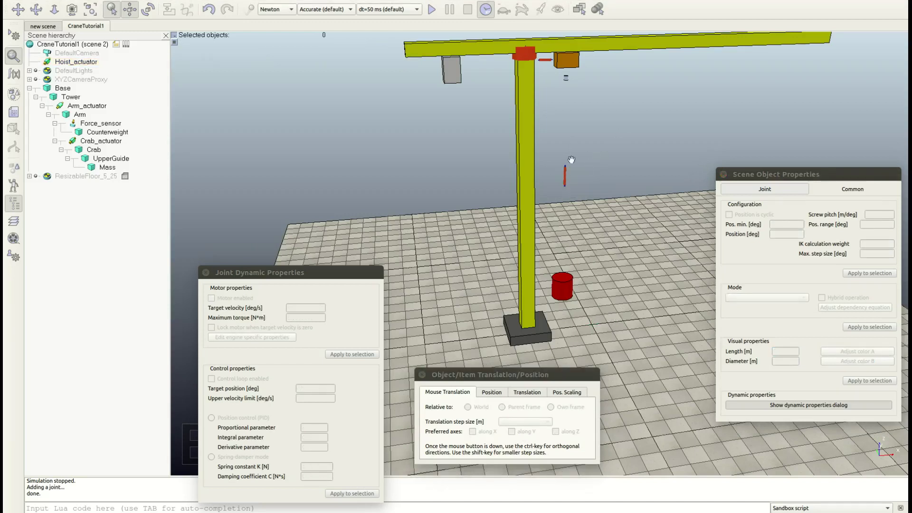
pyautogui.click(563, 171)
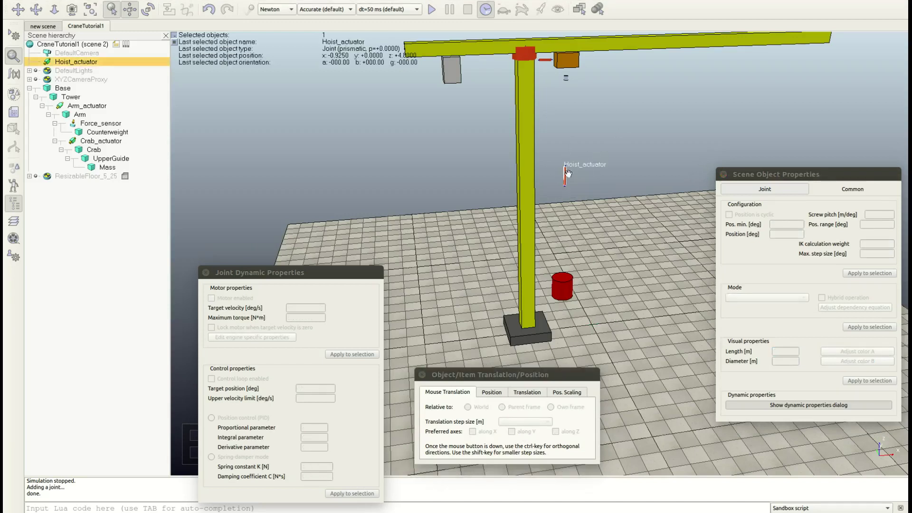
pyautogui.keyDown('ctrl'); pyautogui.click(567, 64); pyautogui.keyUp('ctrl')
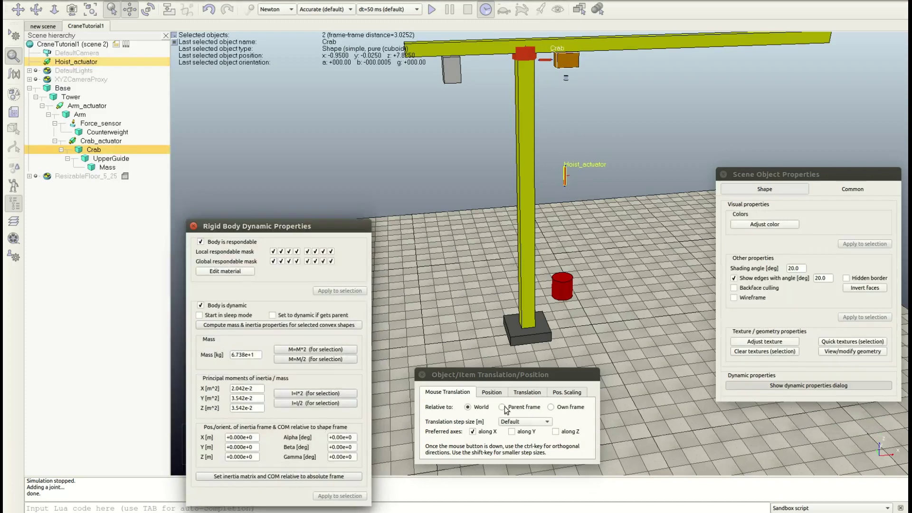
pyautogui.click(624, 130)
# Move Hoist_actuator in X and Z to just below UpperGuide, at about x = -0.95 m.
pyautogui.click(564, 176)
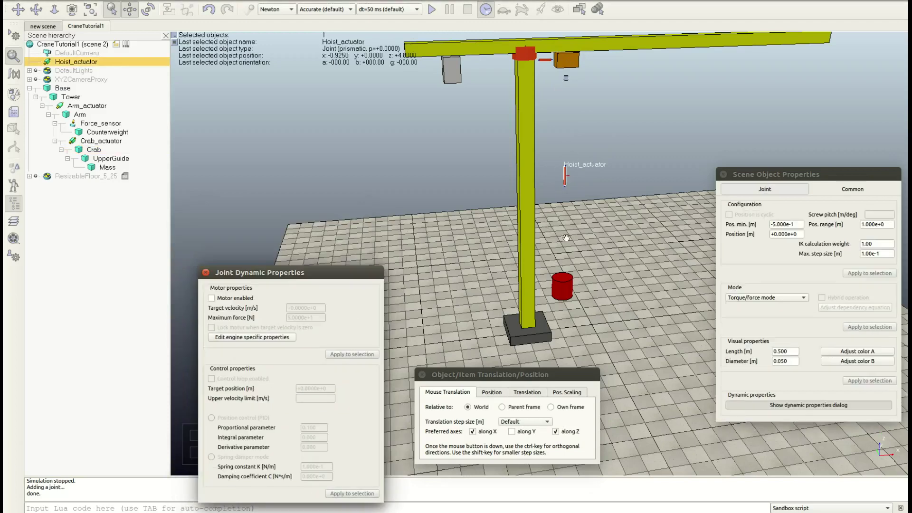
pyautogui.click(565, 174)
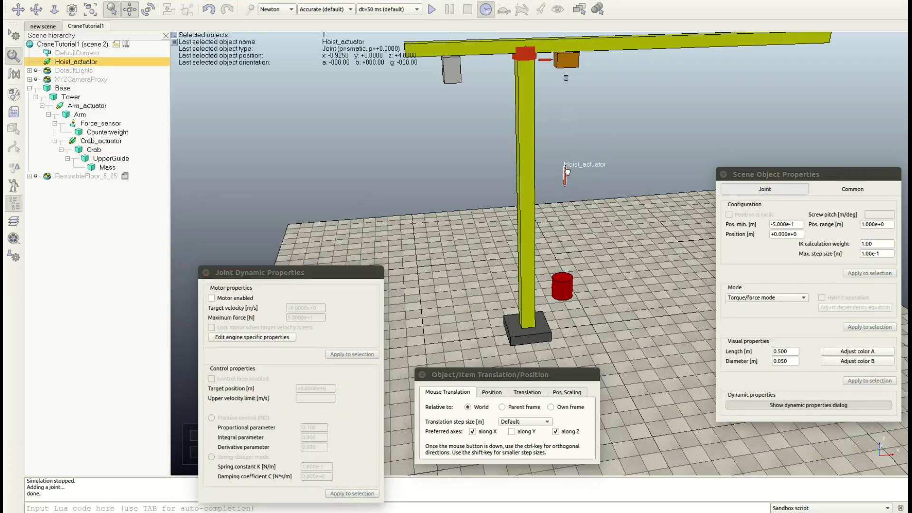
pyautogui.click(579, 193)
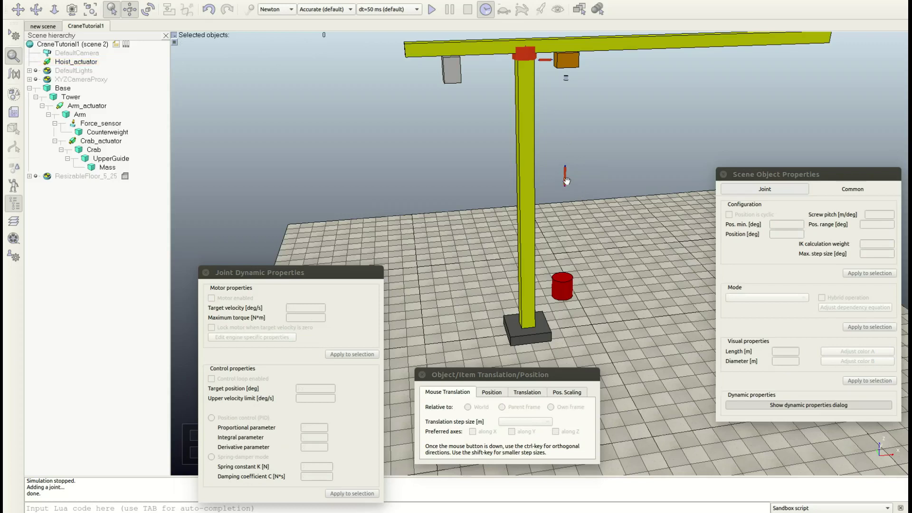
pyautogui.click(565, 180)
pyautogui.moveTo(565, 180); pyautogui.dragTo(565, 99)
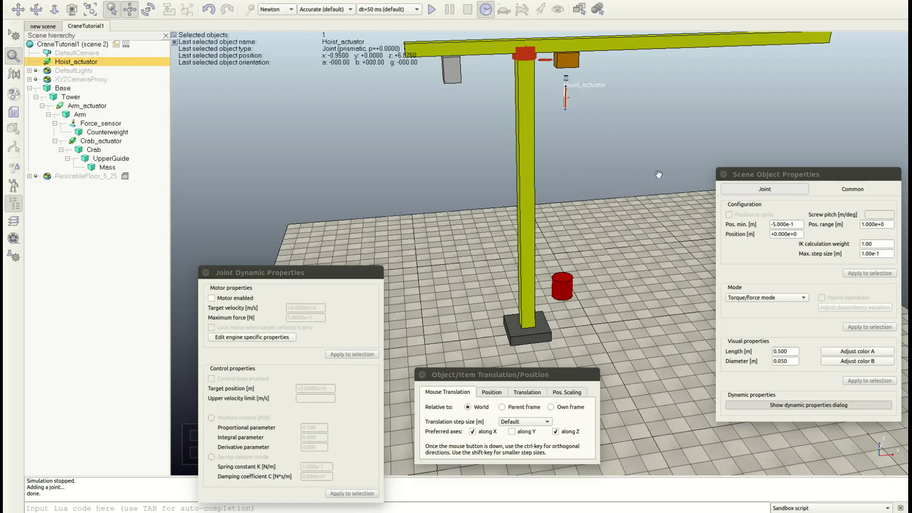
# Measure the hoist travel by raising Mass vertically up to Hoist_actuator, and undo the move.
pyautogui.click(592, 261)
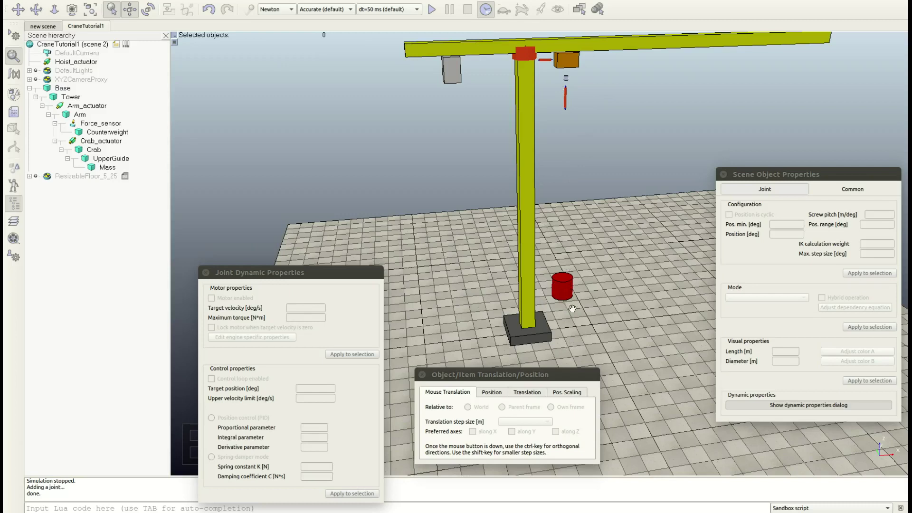
pyautogui.click(564, 287)
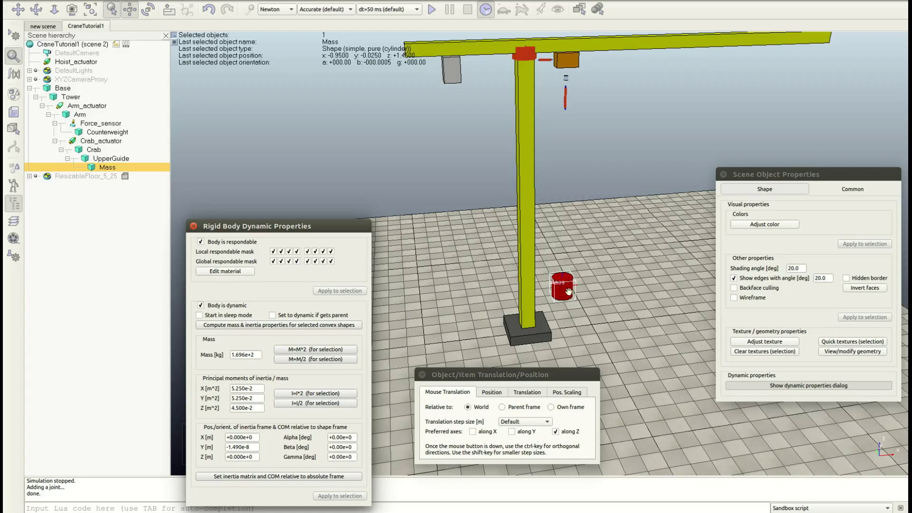
pyautogui.moveTo(568, 292); pyautogui.dragTo(576, 111)
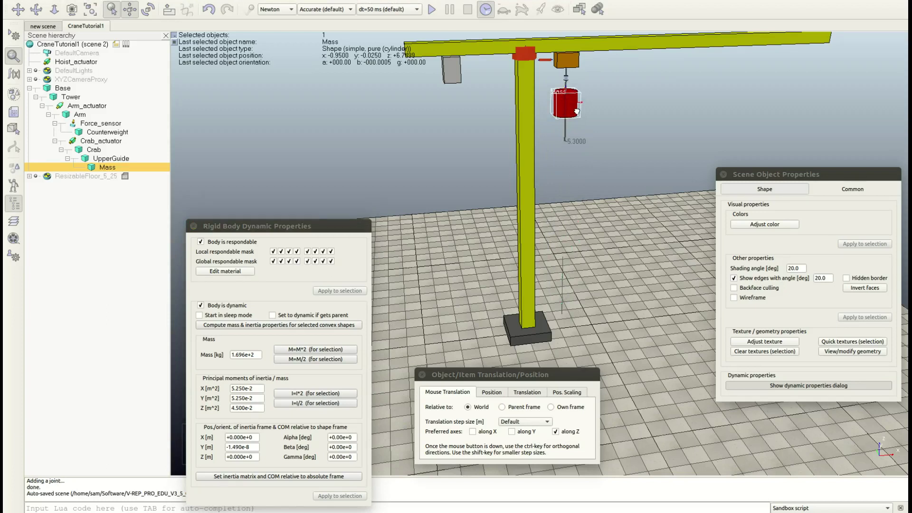
pyautogui.moveTo(576, 111); pyautogui.dragTo(577, 111)
pyautogui.click(605, 117)
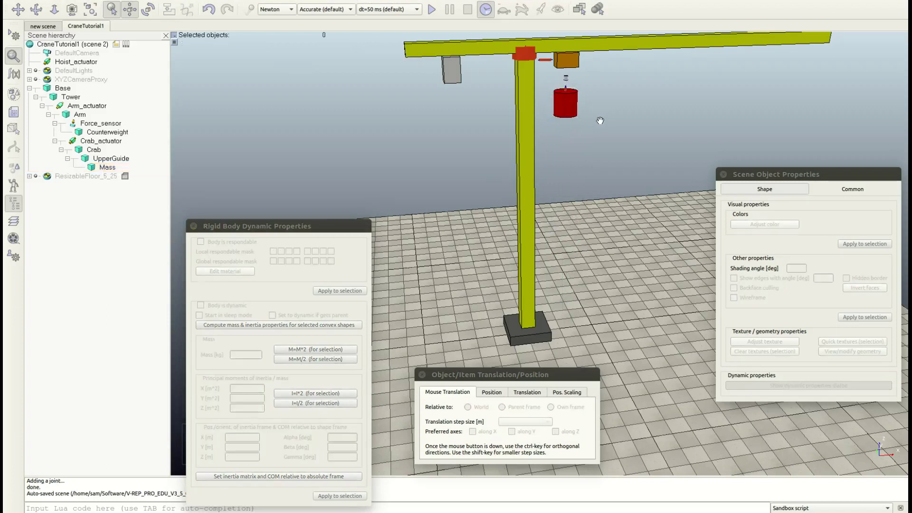
pyautogui.hotkey('ctrl', 'z')
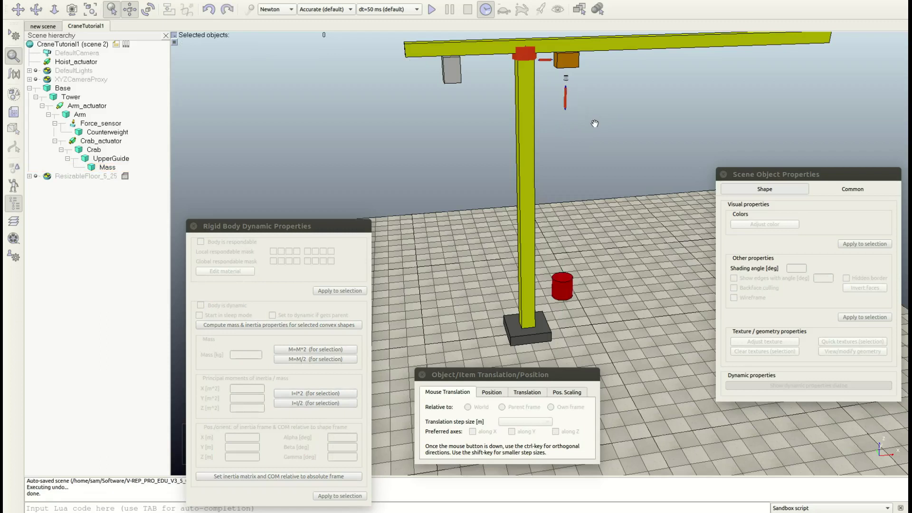
# Set Hoist_actuator's minimum position to -5.3 m, its position to -5.3 m and its position range to 5.3 m.
pyautogui.click(565, 98)
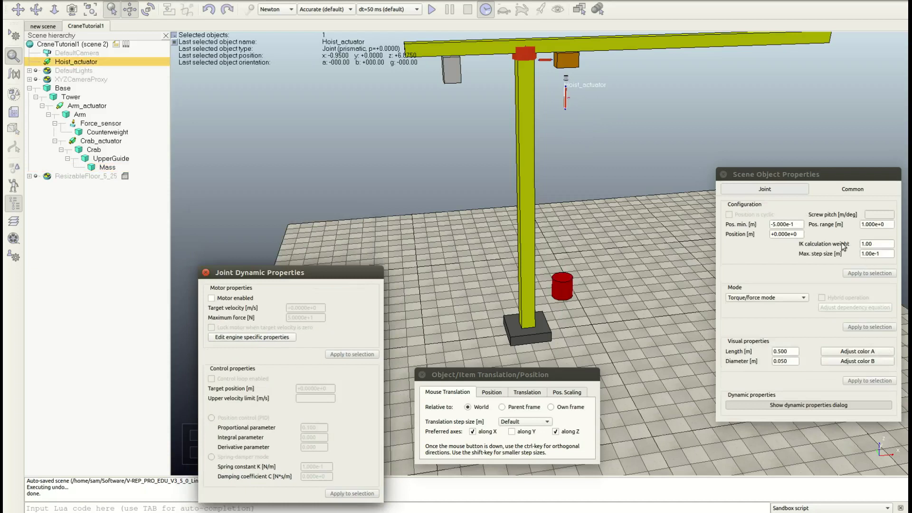
pyautogui.click(786, 224)
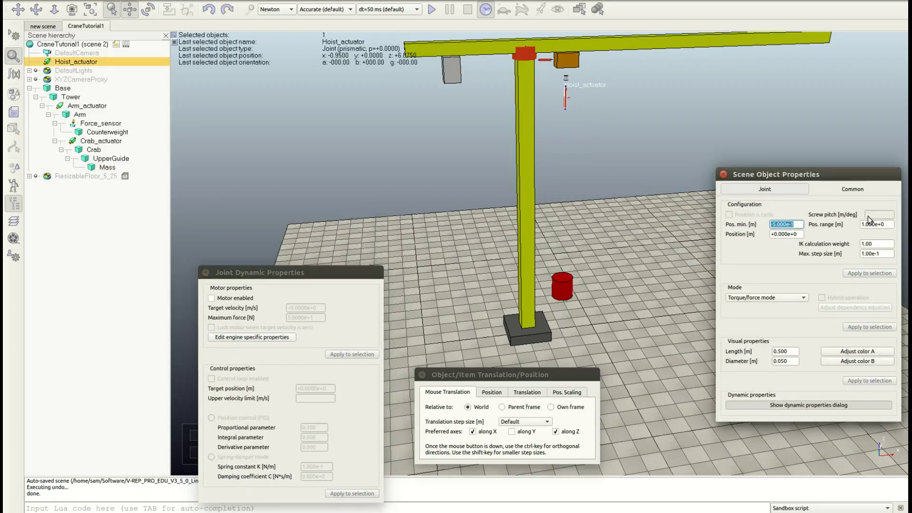
pyautogui.write('-5.3')
pyautogui.press('Return')
pyautogui.press('Tab')
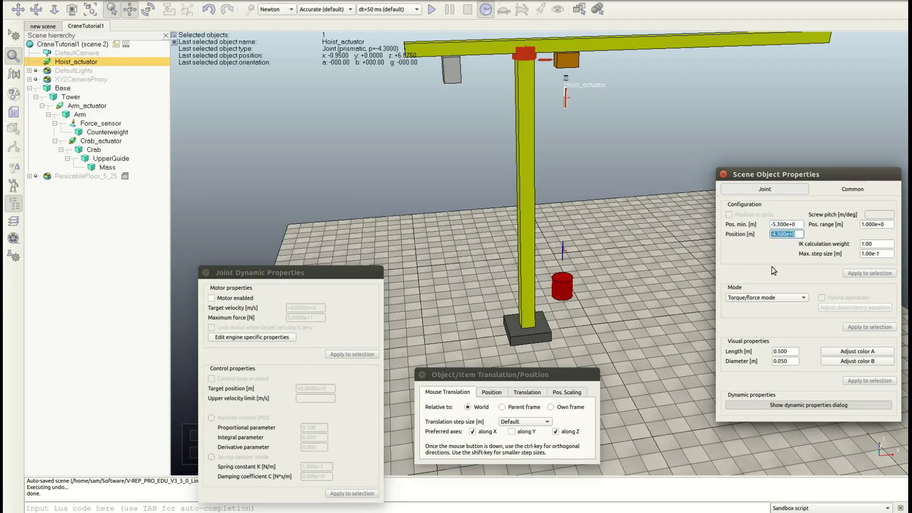
pyautogui.write('-5.3')
pyautogui.press('Return')
pyautogui.press('Tab')
pyautogui.write('5.3')
pyautogui.press('Return')
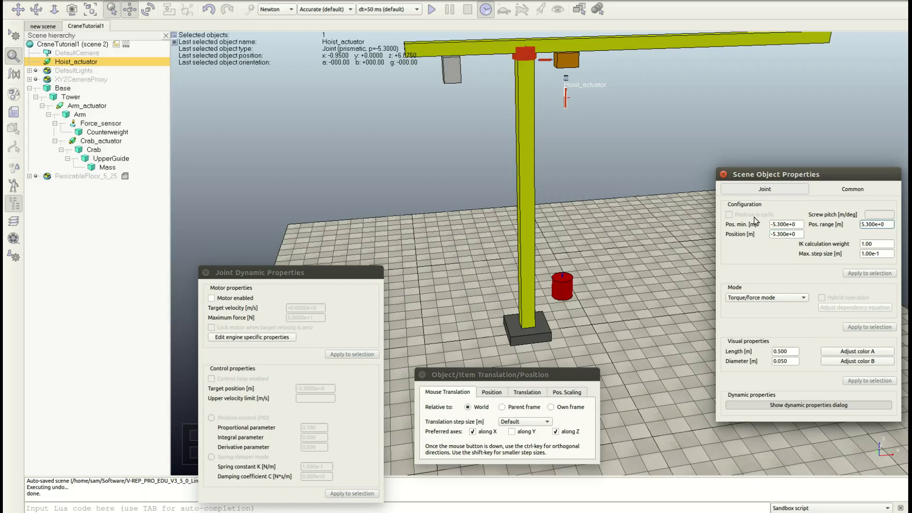
pyautogui.click(660, 215)
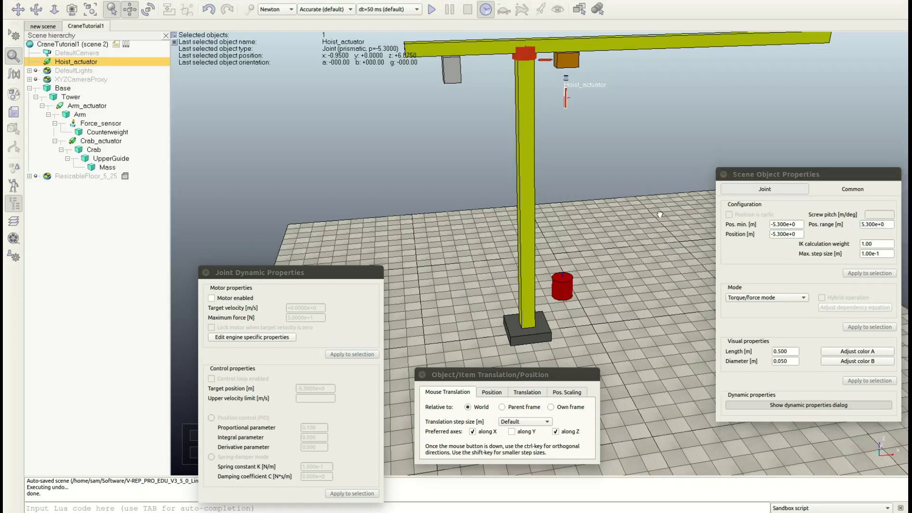
# Make Hoist_actuator a child of Crab and Mass a child of Hoist_actuator in the scene hierarchy.
pyautogui.click(70, 62)
pyautogui.moveTo(70, 61); pyautogui.dragTo(104, 93)
pyautogui.moveTo(114, 112); pyautogui.dragTo(124, 151)
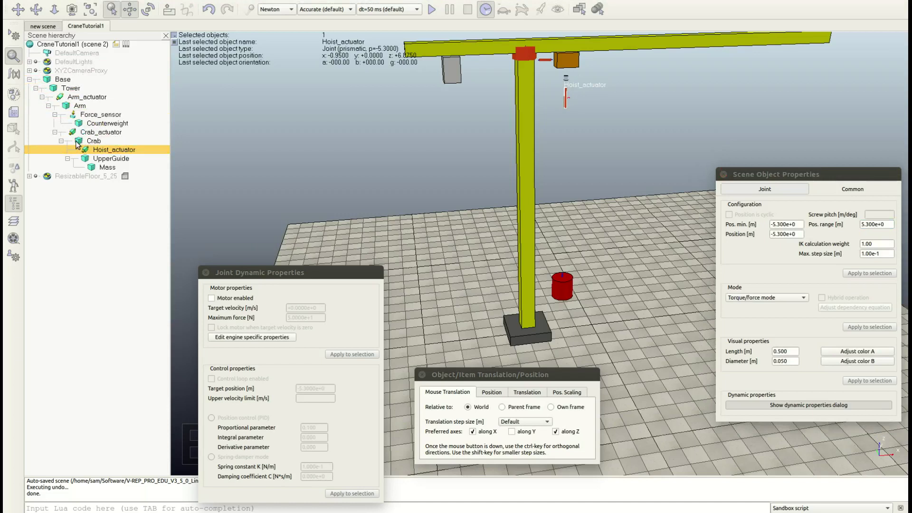
pyautogui.click(102, 169)
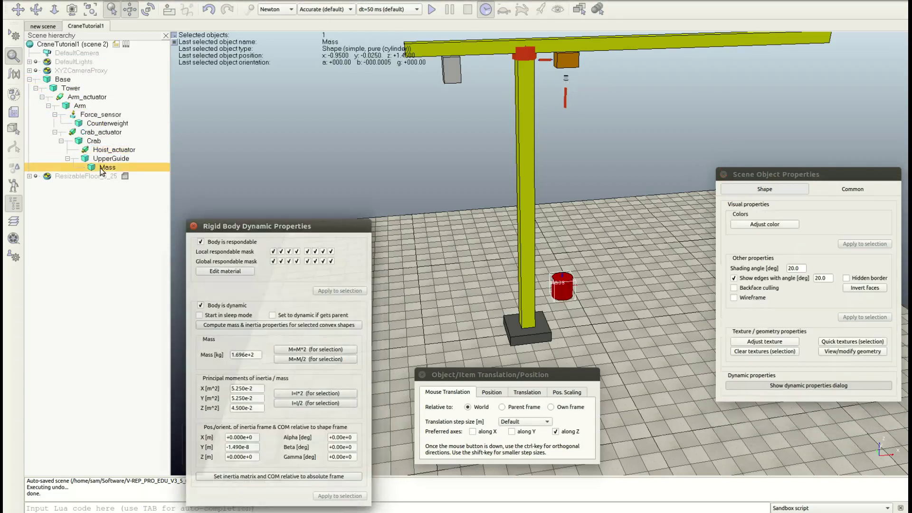
pyautogui.moveTo(103, 170); pyautogui.dragTo(108, 153)
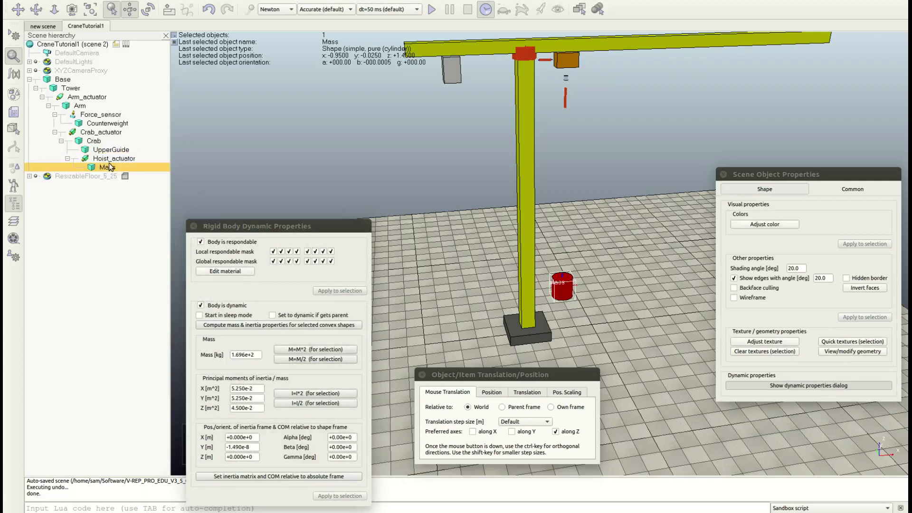
# Run the simulation to check how the mass follows the crab, moving the object properties dialog out of the way, and stop it.
pyautogui.click(432, 10)
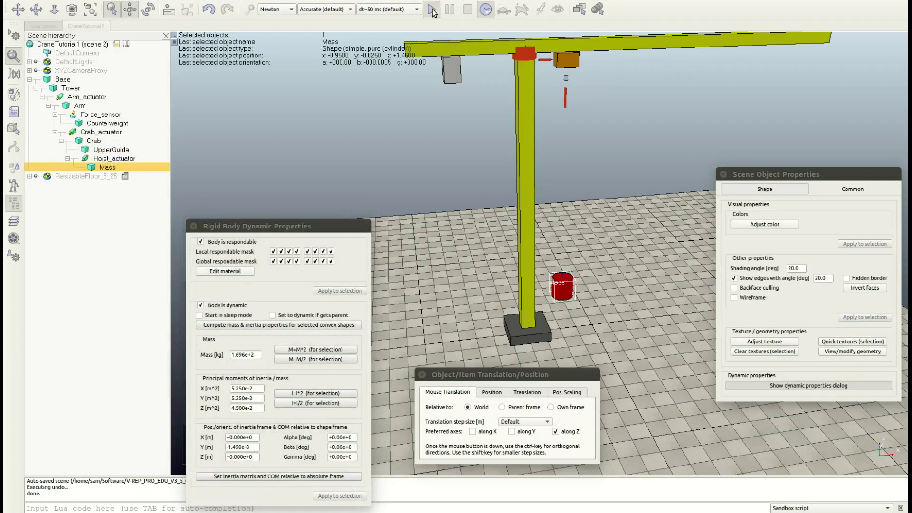
pyautogui.moveTo(788, 177); pyautogui.dragTo(780, 297)
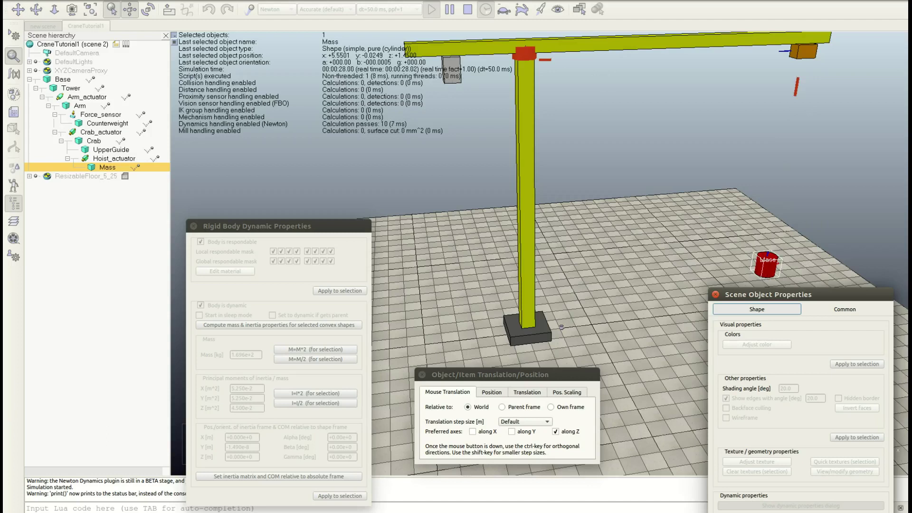
pyautogui.click(470, 12)
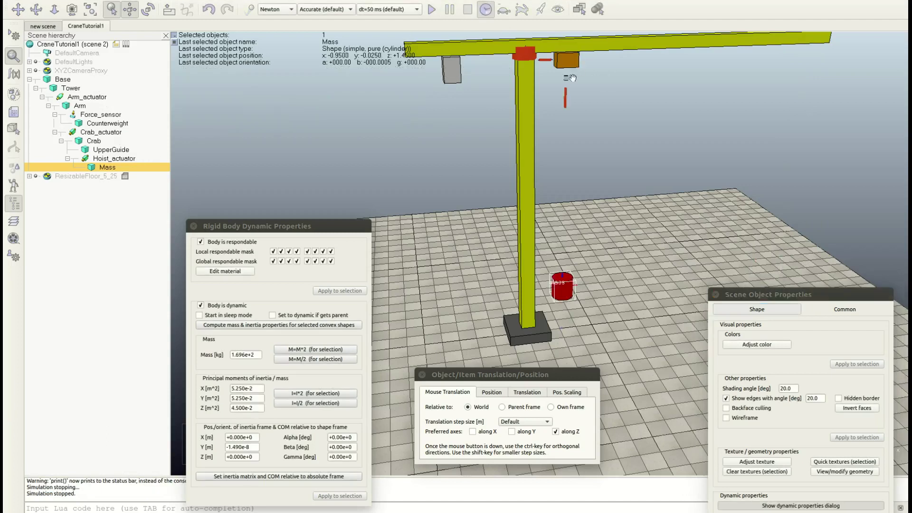
# Make Hoist_actuator a child of UpperGuide in the scene hierarchy, keeping Mass below it.
pyautogui.click(114, 159)
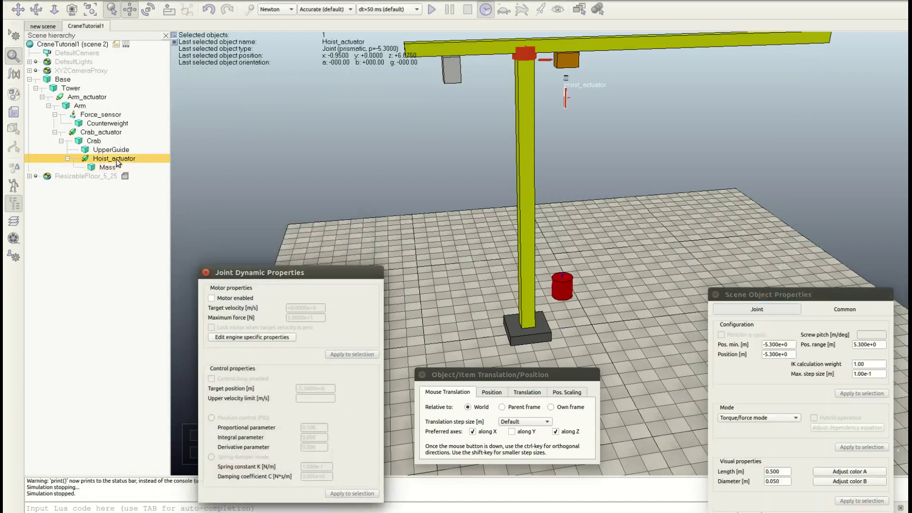
pyautogui.click(118, 151)
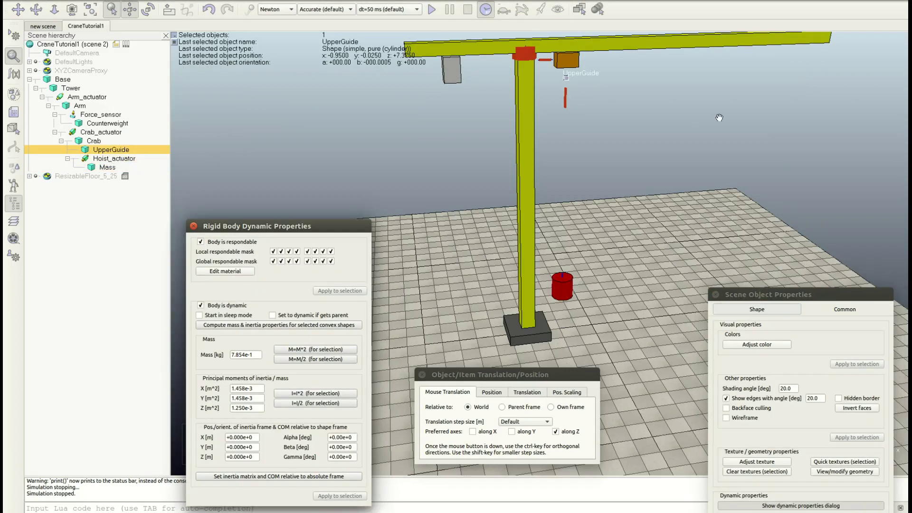
pyautogui.click(96, 160)
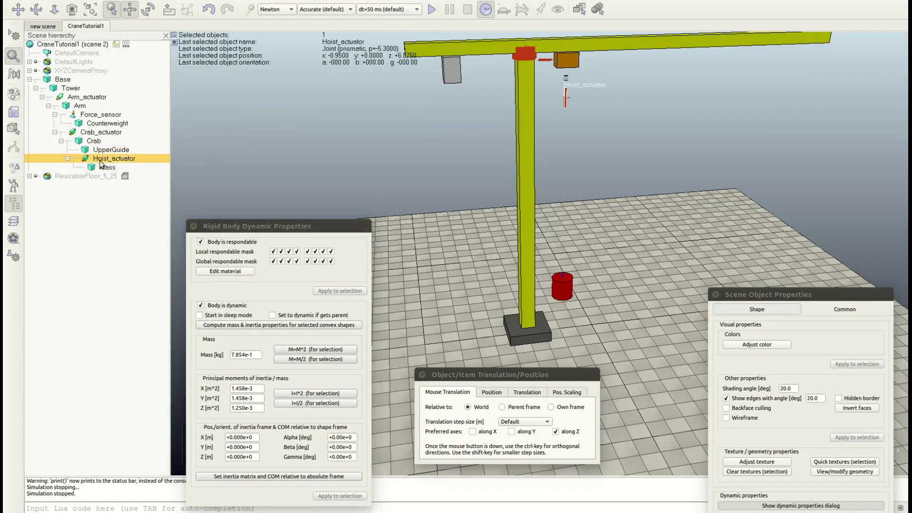
pyautogui.moveTo(110, 162); pyautogui.dragTo(110, 151)
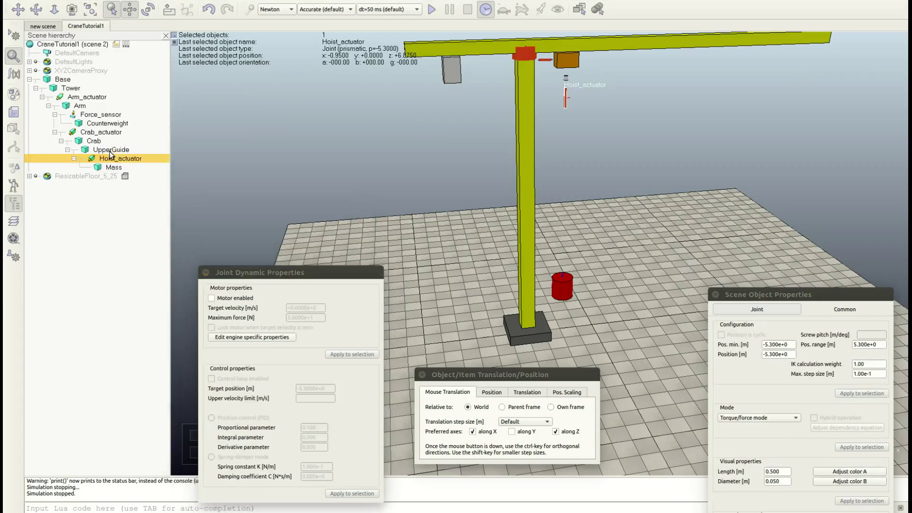
pyautogui.click(111, 151)
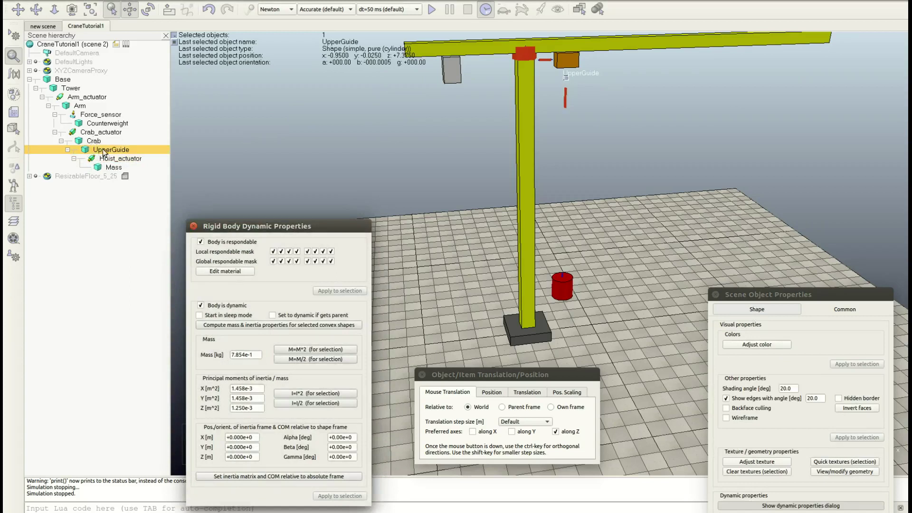
pyautogui.click(94, 142)
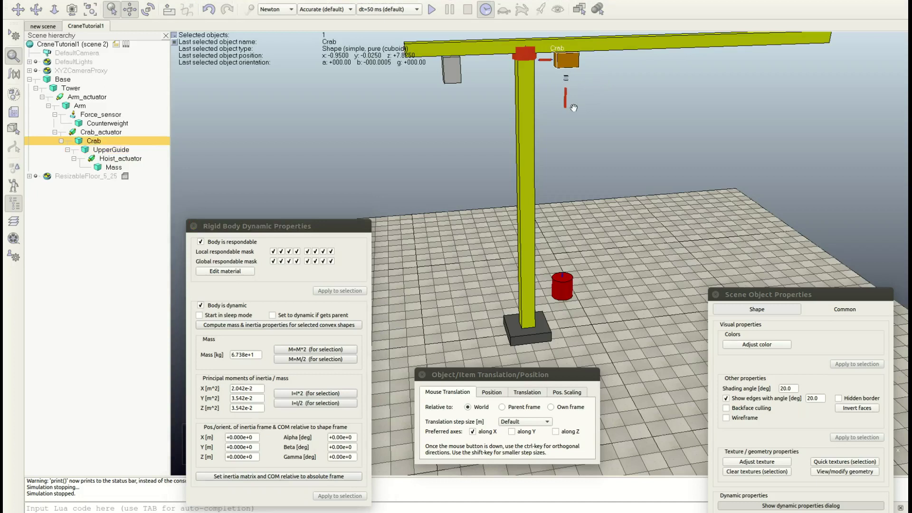
# Add a spherical joint with nothing selected and move it in X and Z to between Crab and UpperGuide, at about x = -0.95 m.
pyautogui.click(615, 118)
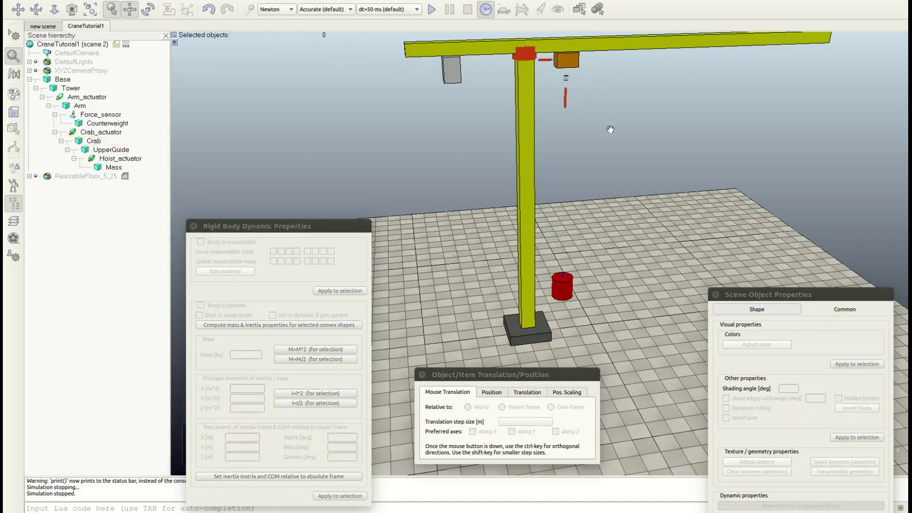
pyautogui.rightClick(611, 129)
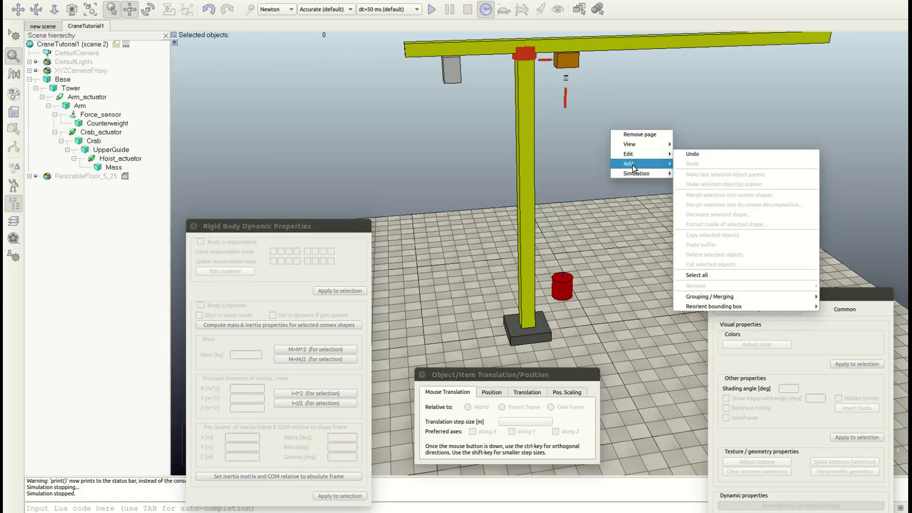
pyautogui.moveTo(632, 165)
pyautogui.moveTo(741, 184)
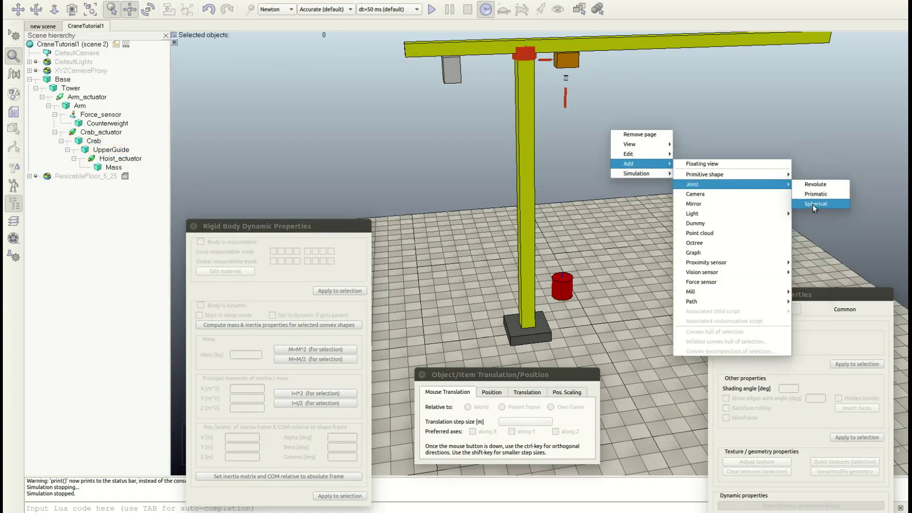
pyautogui.click(813, 205)
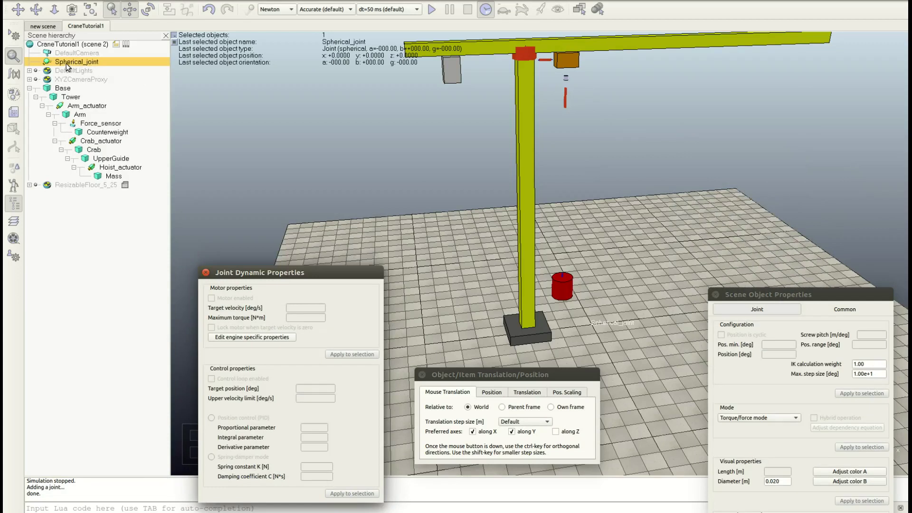
pyautogui.click(527, 432)
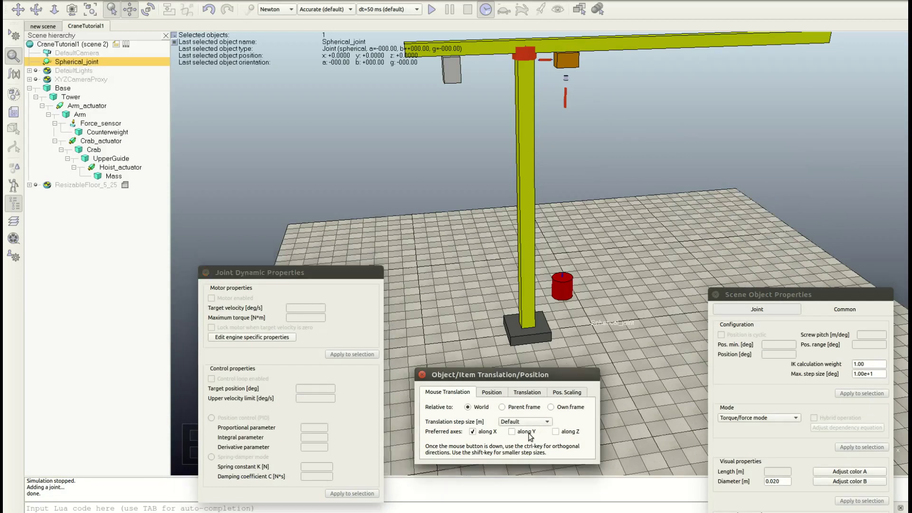
pyautogui.moveTo(619, 323); pyautogui.dragTo(595, 75)
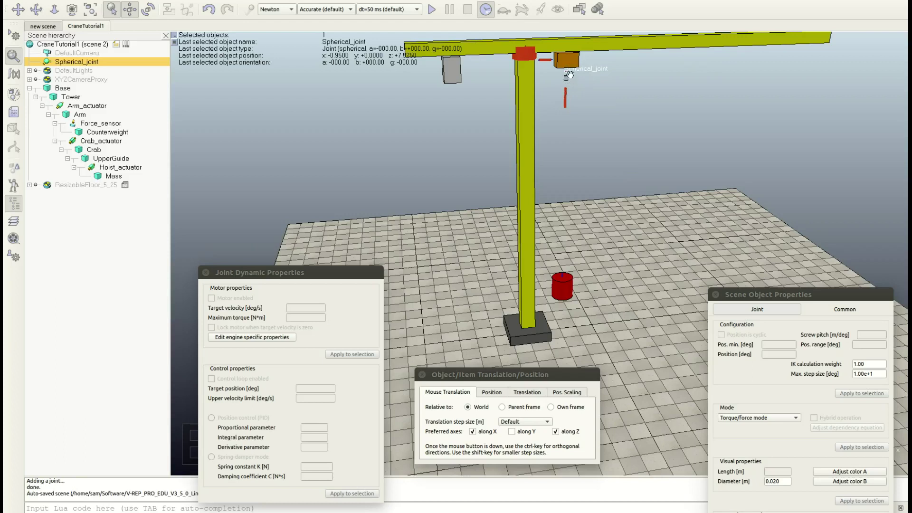
# Align Spherical_joint and Hoist_actuator with Crab by applying Crab's world Y coordinate of -0.025 m to them.
pyautogui.keyDown('ctrl'); pyautogui.click(565, 95); pyautogui.keyUp('ctrl')
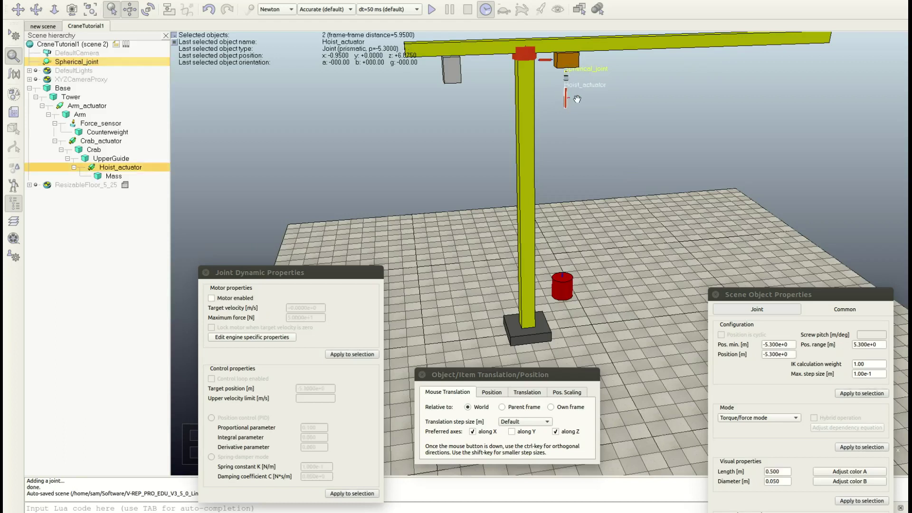
pyautogui.keyDown('ctrl'); pyautogui.click(566, 60); pyautogui.keyUp('ctrl')
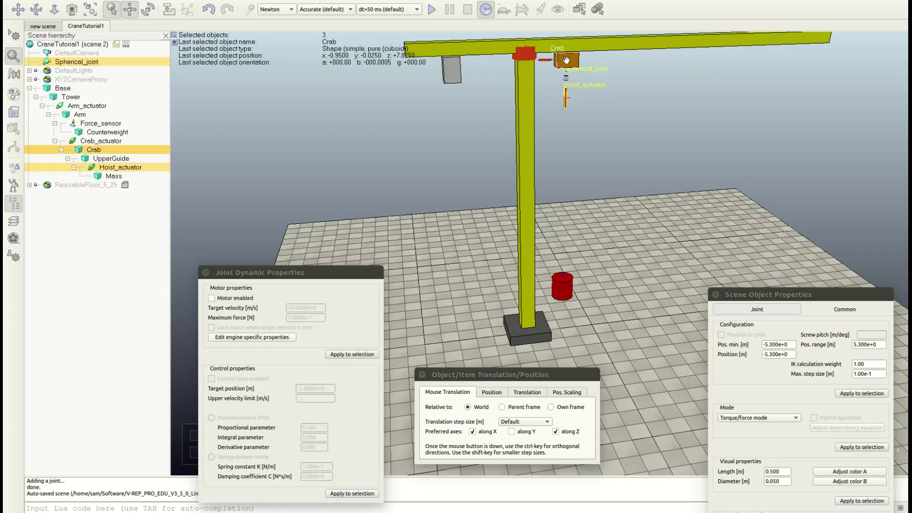
pyautogui.click(492, 392)
pyautogui.click(531, 430)
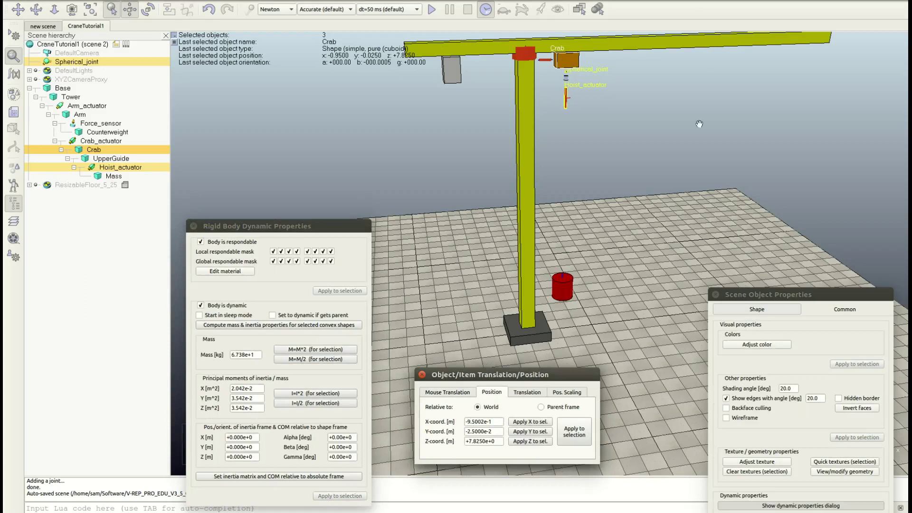
# Insert Spherical_joint between Crab and UpperGuide in the scene hierarchy, as a child of Crab and parent of UpperGuide.
pyautogui.click(682, 150)
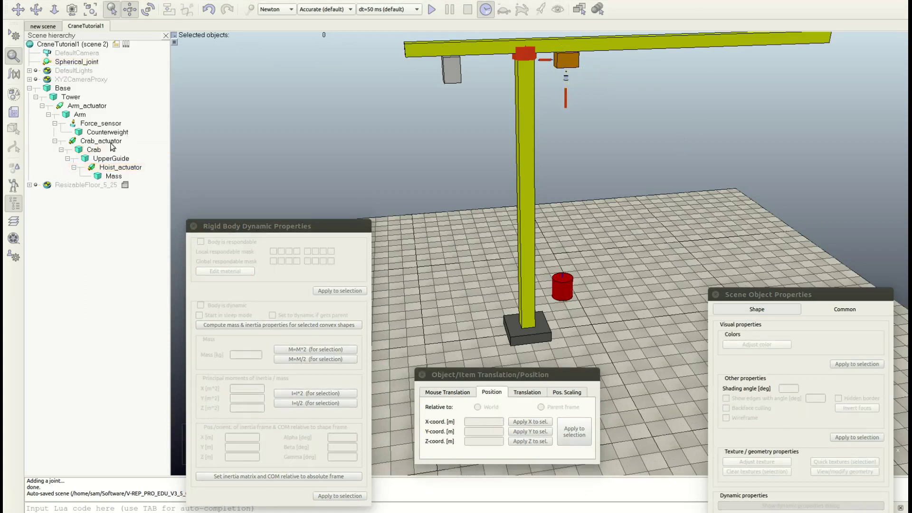
pyautogui.moveTo(76, 66); pyautogui.dragTo(107, 152)
pyautogui.click(328, 186)
# Start the simulation and set Hoist_actuator's maximum force to 6000 N in its joint dynamic properties.
pyautogui.click(432, 9)
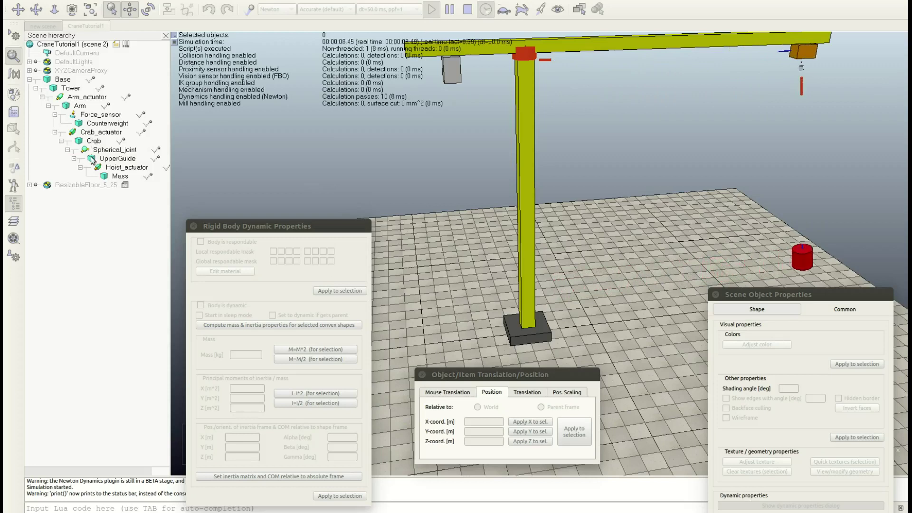
pyautogui.click(123, 168)
pyautogui.click(243, 300)
pyautogui.tripleClick(314, 317)
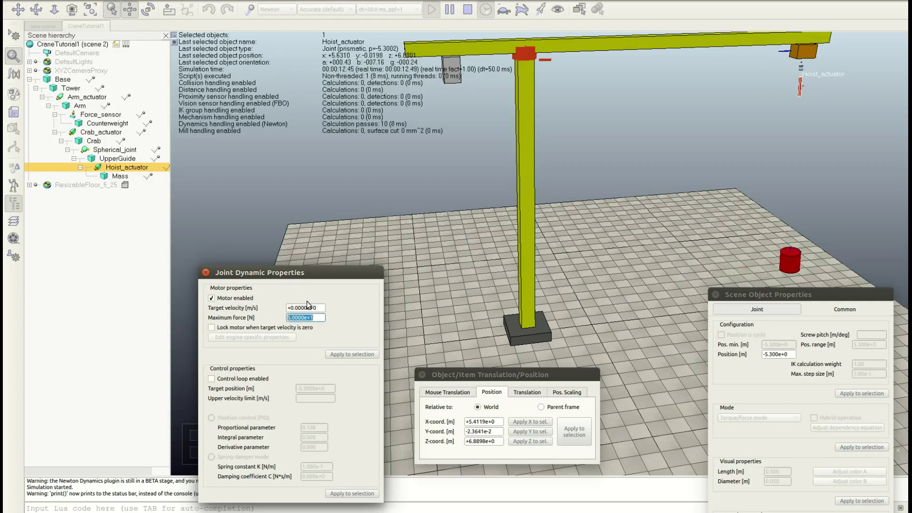
pyautogui.write('6.000')
pyautogui.press('Return')
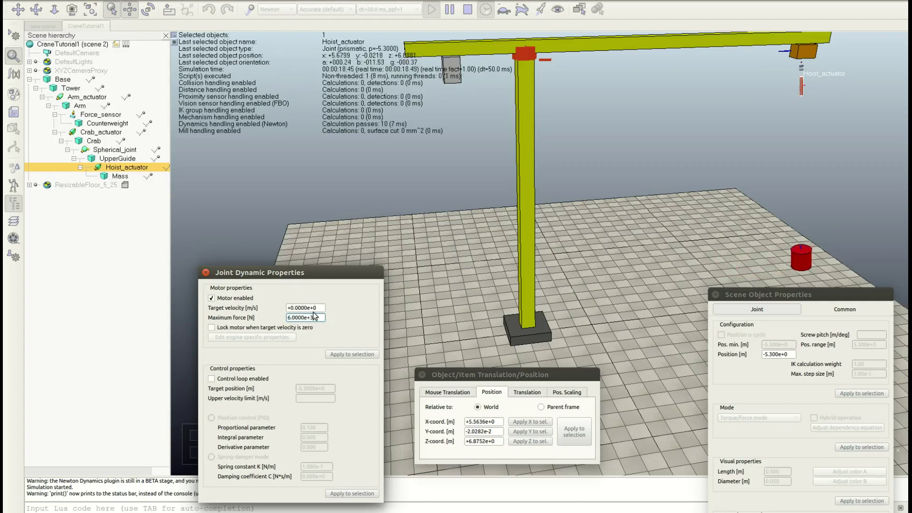
# Test raising and lowering the load by setting Hoist_actuator's target velocity to 1 m/s and afterward to -1 m/s.
pyautogui.tripleClick(307, 308)
pyautogui.write('1')
pyautogui.press('Return')
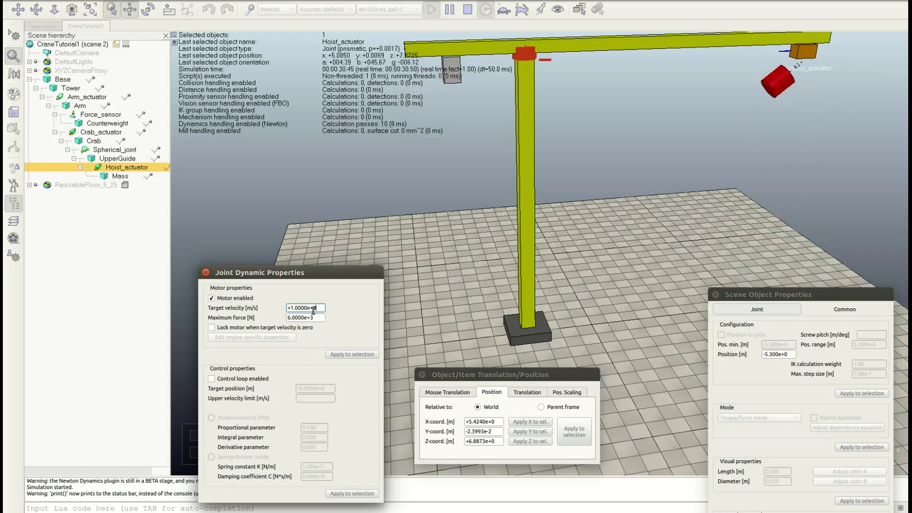
pyautogui.moveTo(319, 308); pyautogui.dragTo(287, 308)
pyautogui.write('-1')
pyautogui.press('Return')
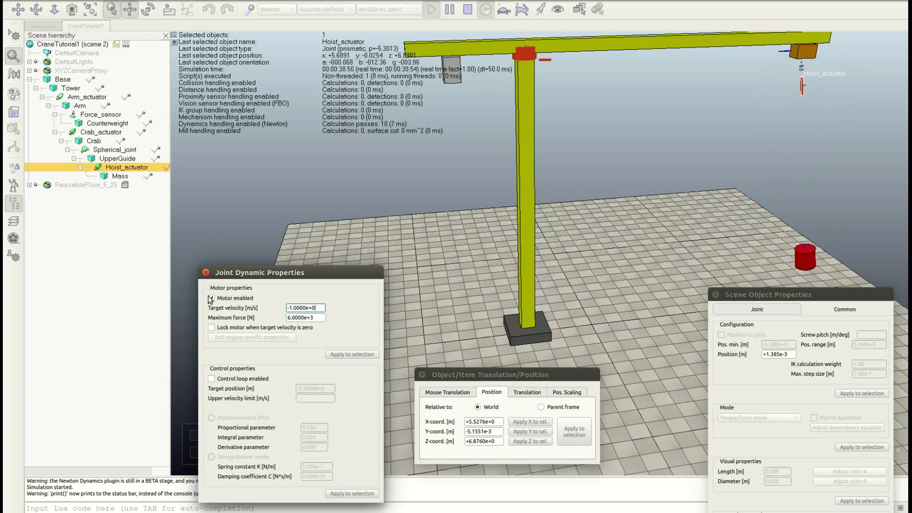
# Set Hoist_actuator's target velocity back to 0 m/s, stop the simulation and clear the selection.
pyautogui.moveTo(315, 308); pyautogui.dragTo(285, 298)
pyautogui.write('0')
pyautogui.press('Return')
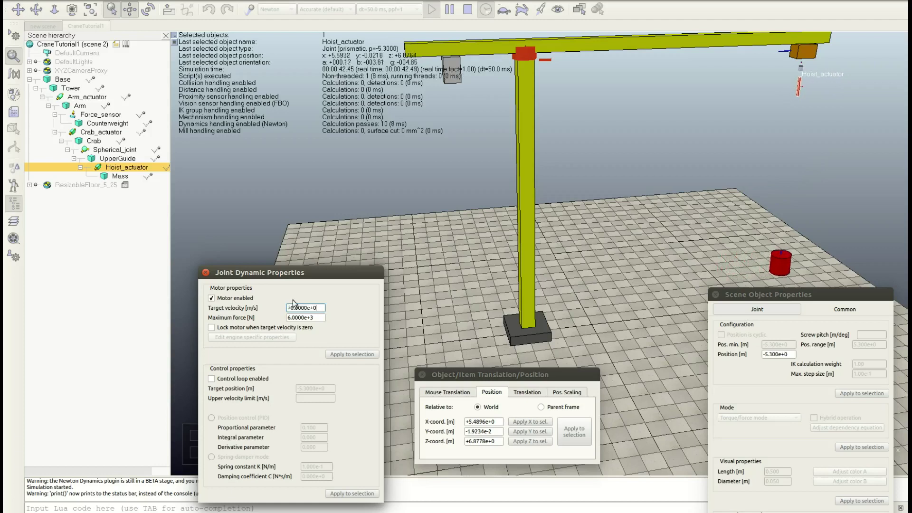
pyautogui.click(468, 9)
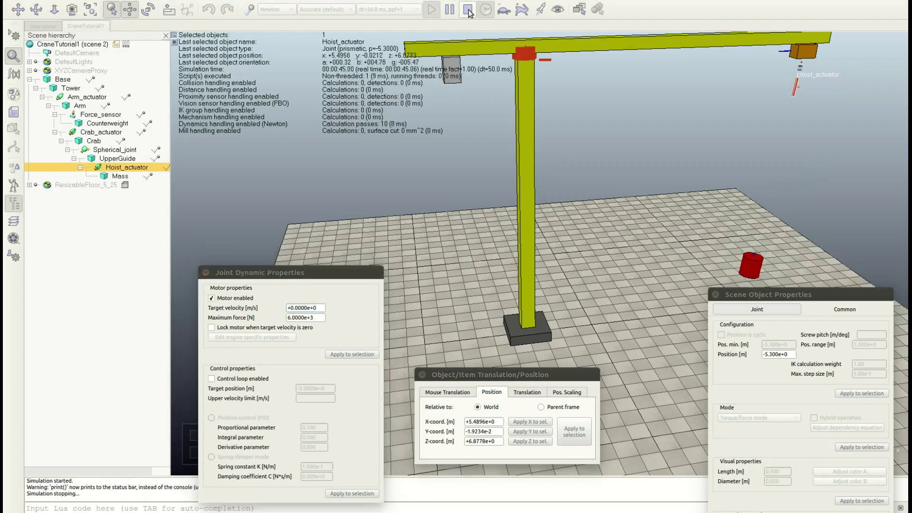
pyautogui.click(661, 169)
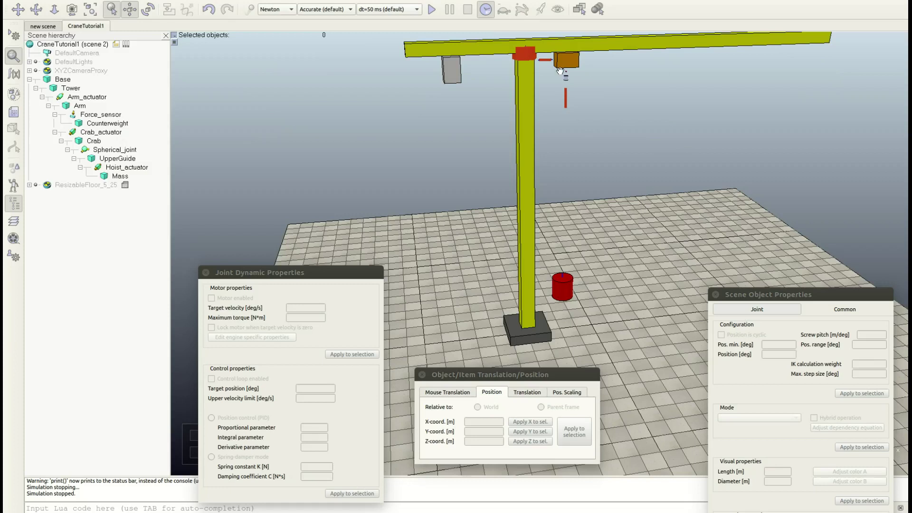
# Restart the simulation and halt the moving crab by setting Crab_actuator's target velocity to 0 m/s.
pyautogui.click(432, 9)
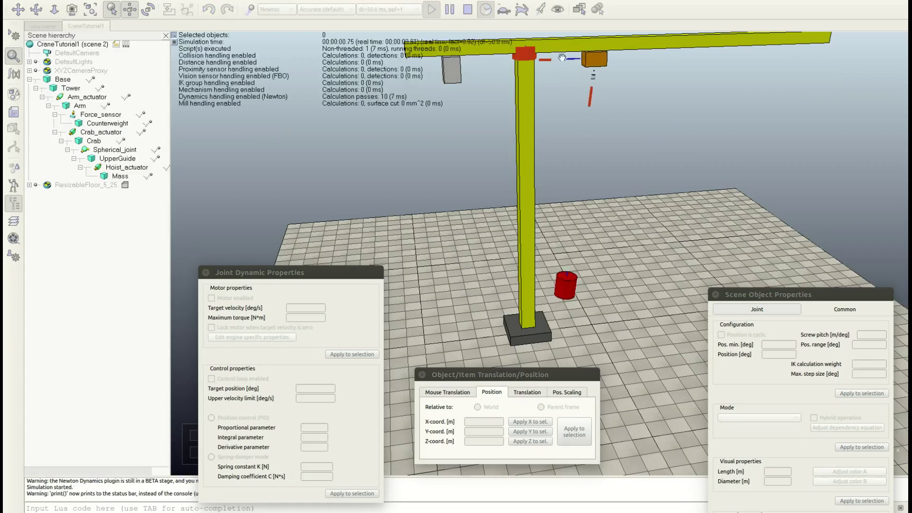
pyautogui.click(102, 149)
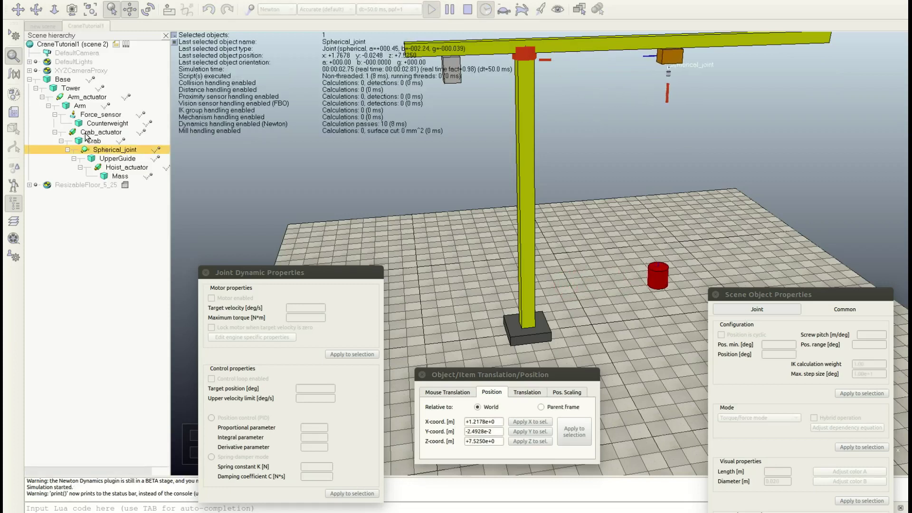
pyautogui.click(87, 135)
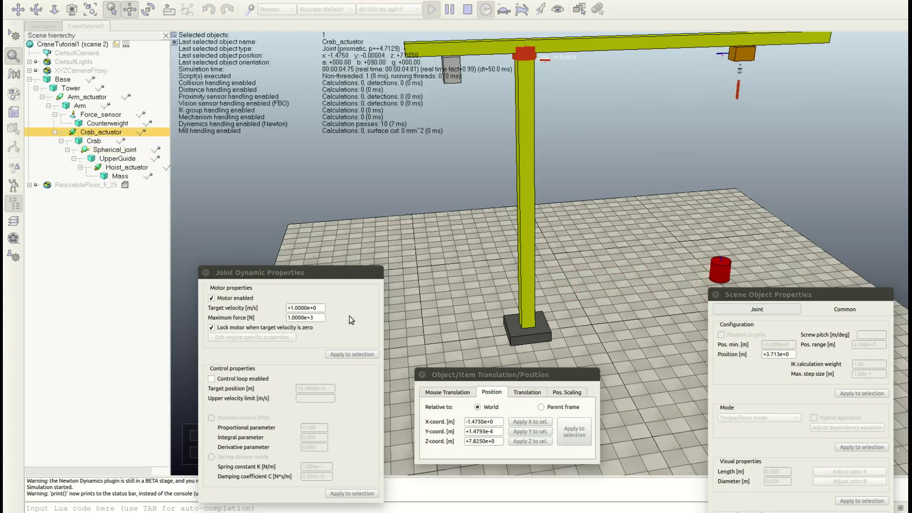
pyautogui.tripleClick(317, 309)
pyautogui.write('+0.0000e+')
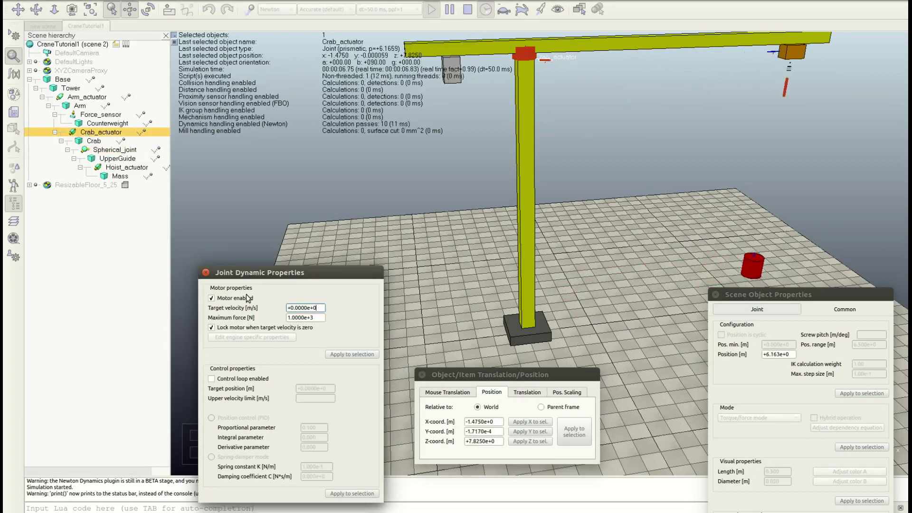
# Drive the crab back toward the tower with a Crab_actuator target velocity of -1 m/s, and halt it with 0 m/s.
pyautogui.press('BackSpace')
pyautogui.press('BackSpace')
pyautogui.press('BackSpace')
pyautogui.press('BackSpace')
pyautogui.press('BackSpace')
pyautogui.press('BackSpace')
pyautogui.press('BackSpace')
pyautogui.press('BackSpace')
pyautogui.press('BackSpace')
pyautogui.write('-1.0000e+0')
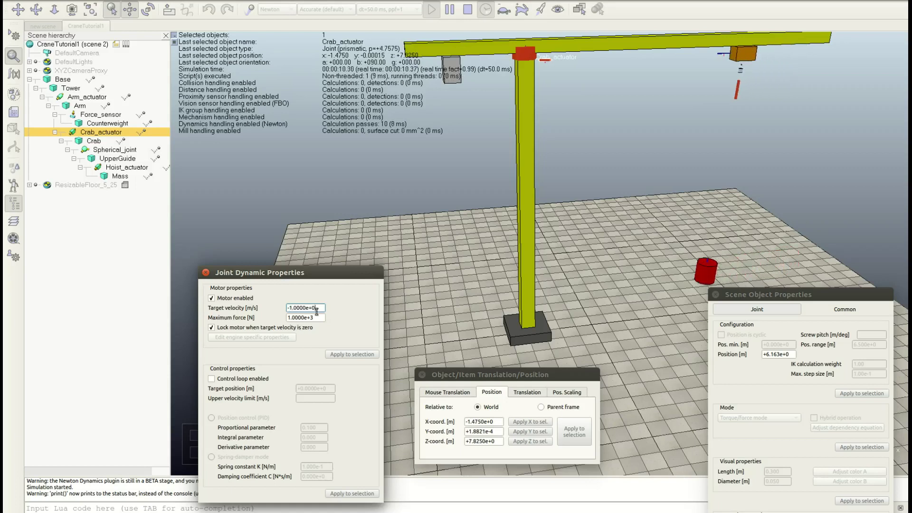
pyautogui.press('Return')
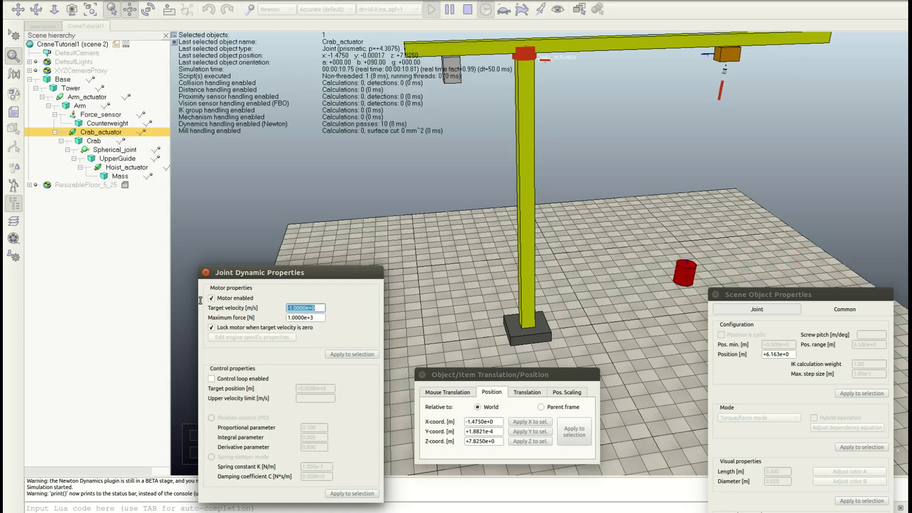
pyautogui.write('+0.0000e+0')
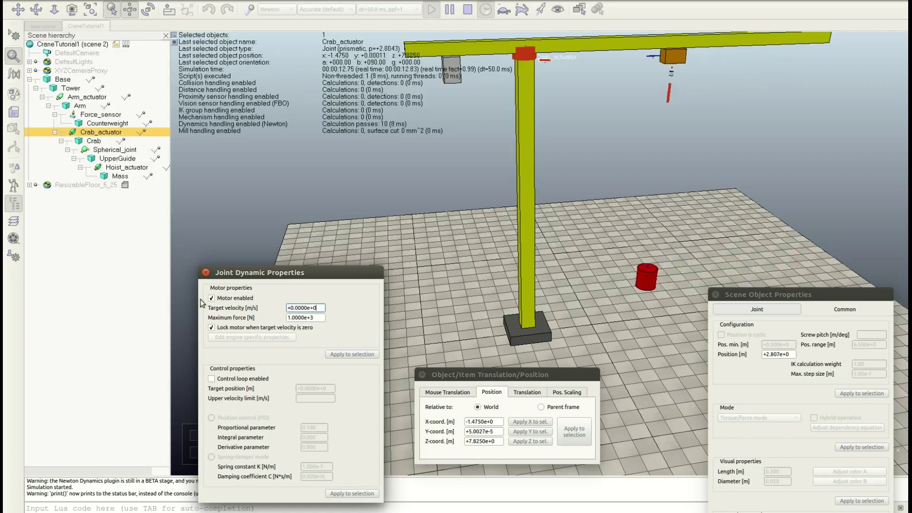